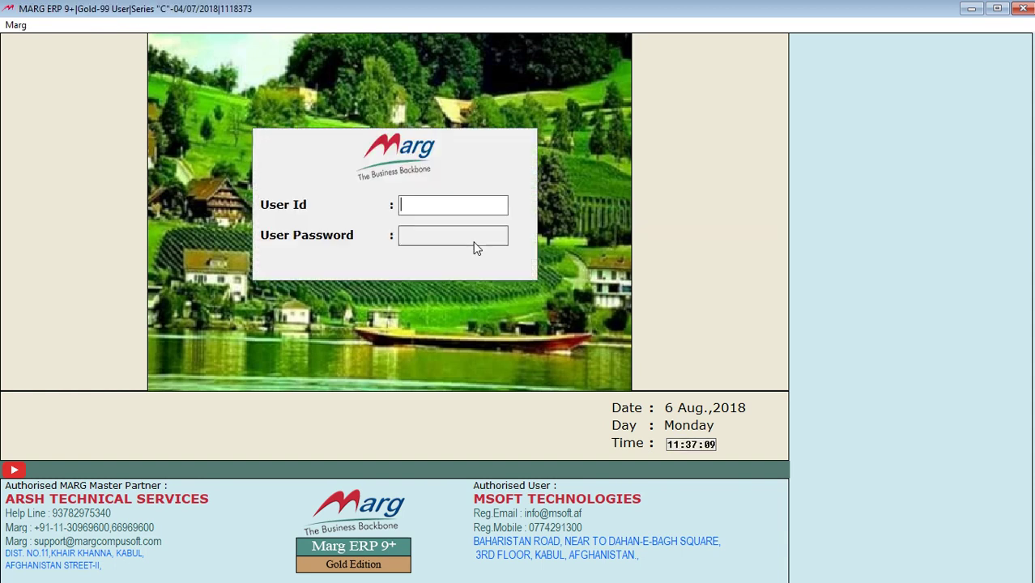
# Log in to the company by entering the user ID and the user password
pyautogui.write('****')
pyautogui.press('Return')
pyautogui.write('****')
pyautogui.press('Return')
pyautogui.press('Return')
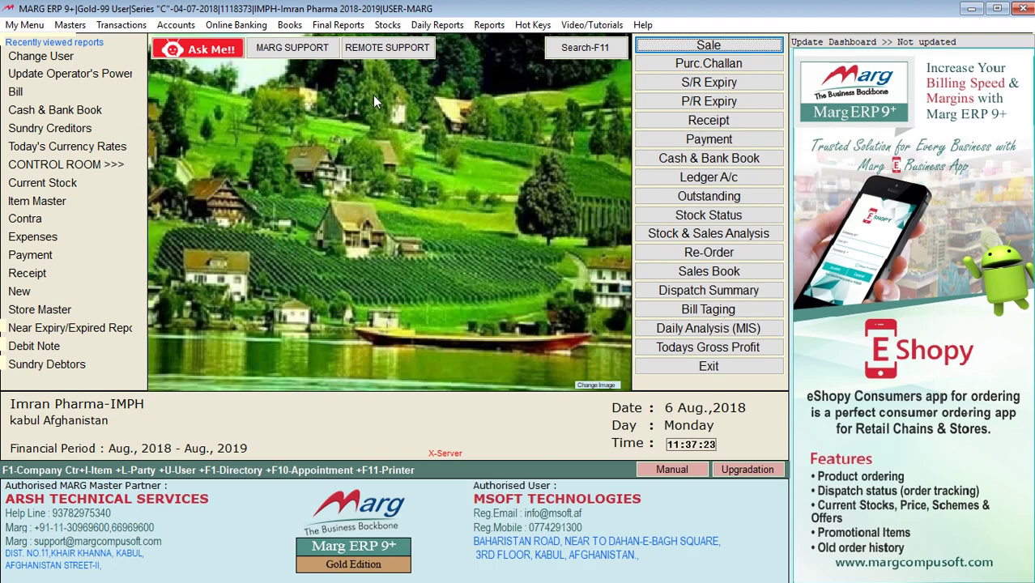
# Open the self format setup with the software provider password and go to the GUI invoice formats
pyautogui.click(68, 25)
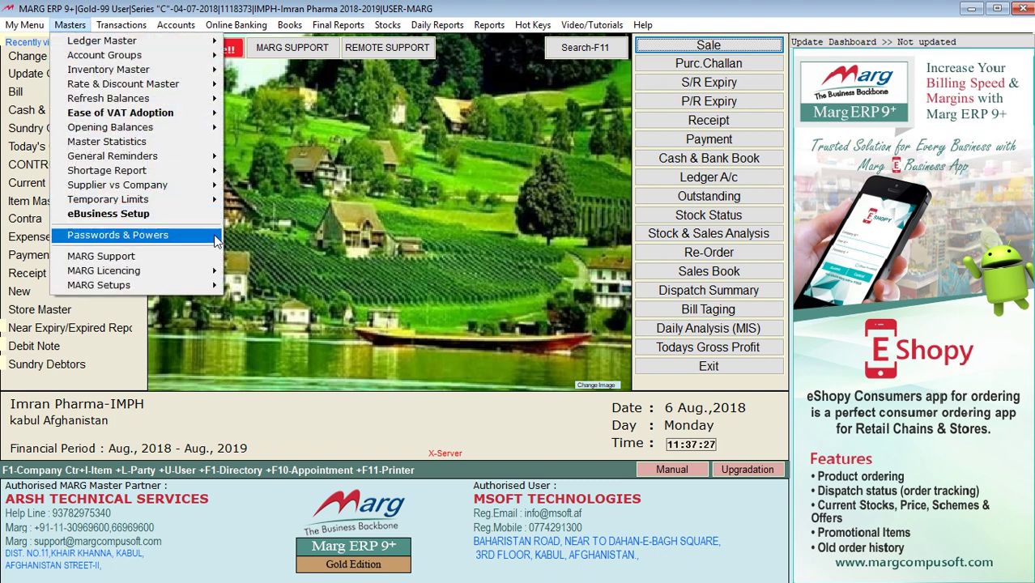
pyautogui.moveTo(220, 285)
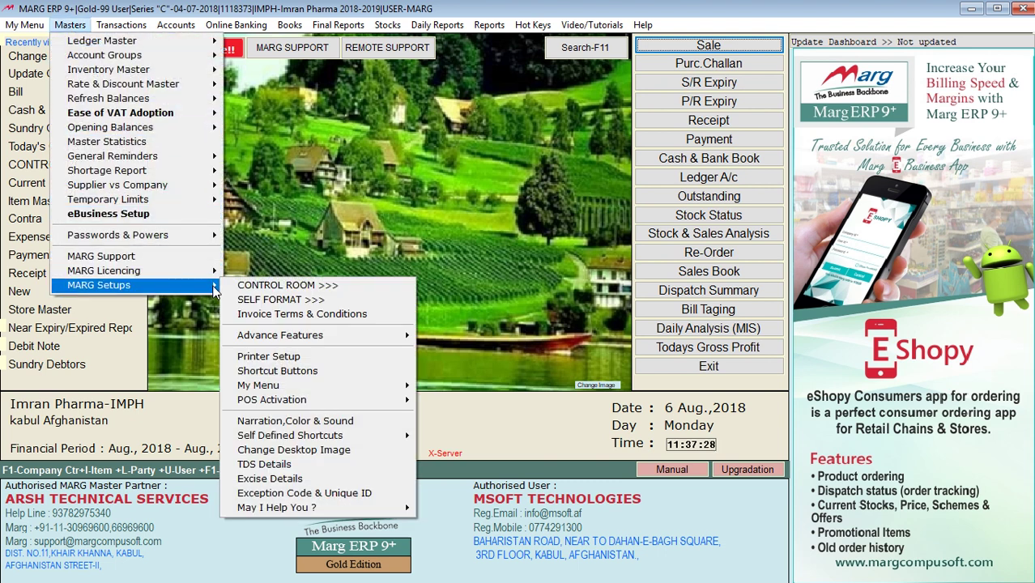
pyautogui.click(253, 299)
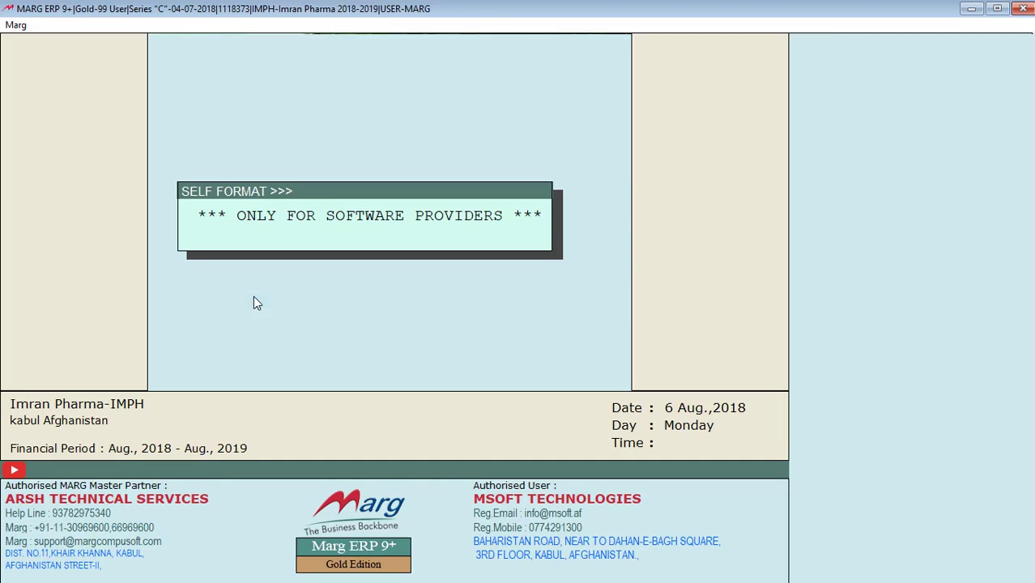
pyautogui.write('******')
pyautogui.press('Return')
pyautogui.press('Down')
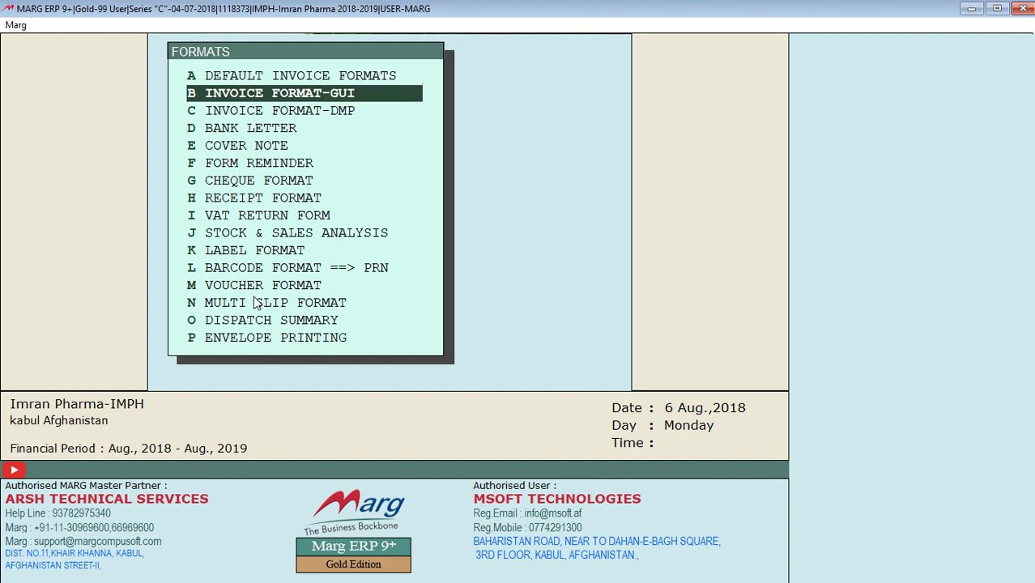
pyautogui.press('Return')
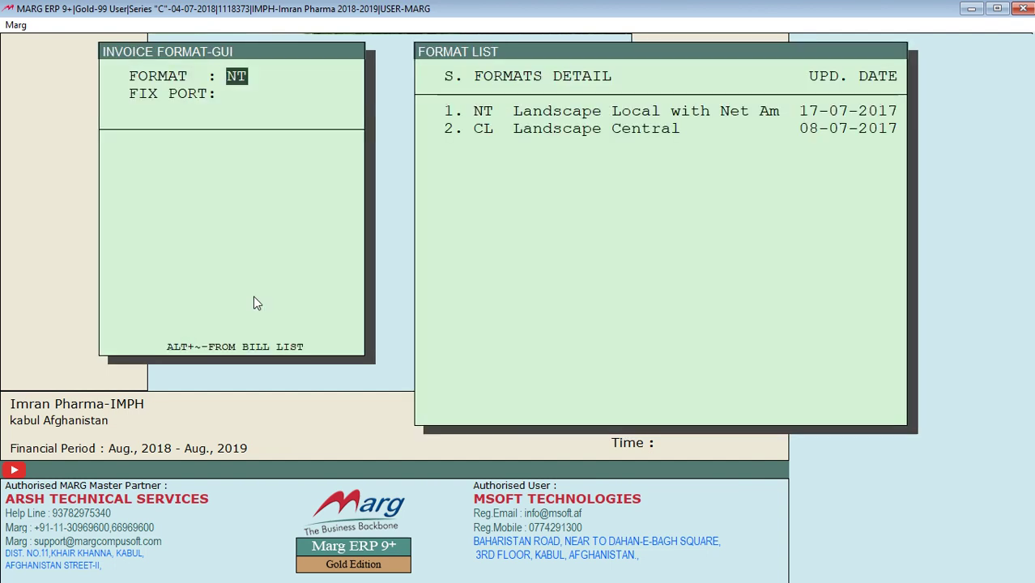
# Accept format NT without a fixed port and start Import Format All
pyautogui.press('Return')
pyautogui.press('Return')
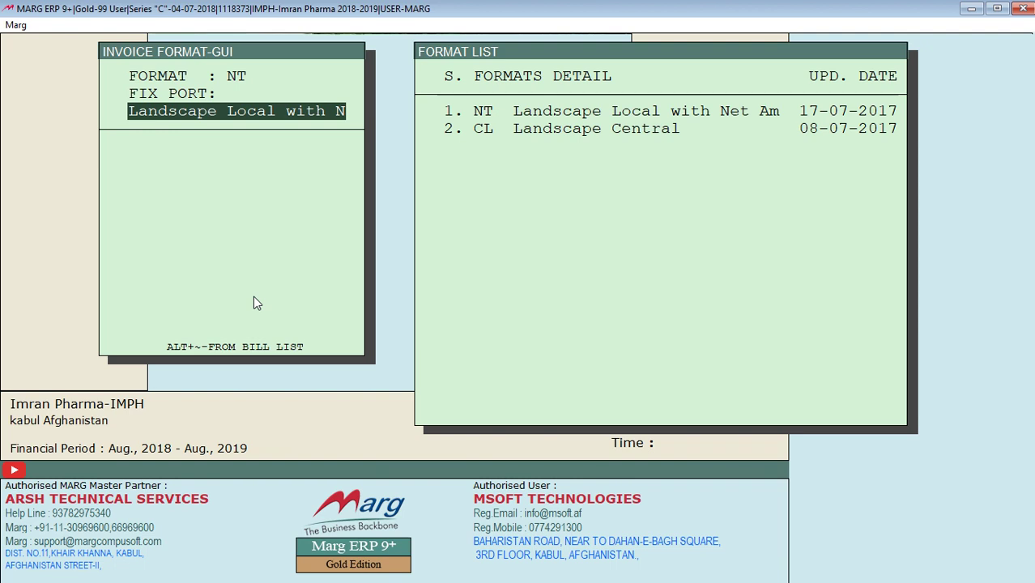
pyautogui.press('Return')
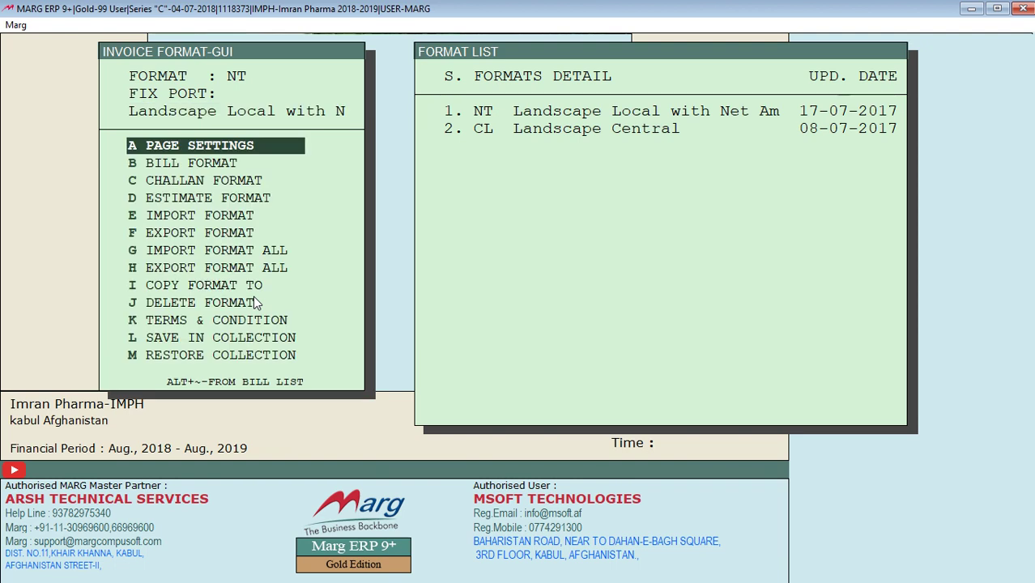
pyautogui.press('Down')
pyautogui.press('Down')
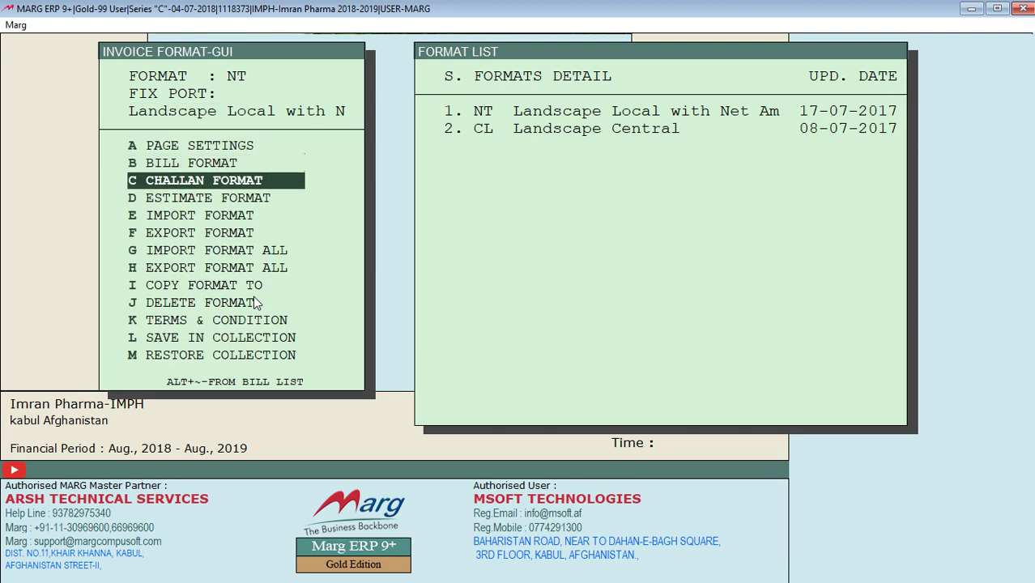
pyautogui.press('Down')
pyautogui.press('Down')
pyautogui.press('Down')
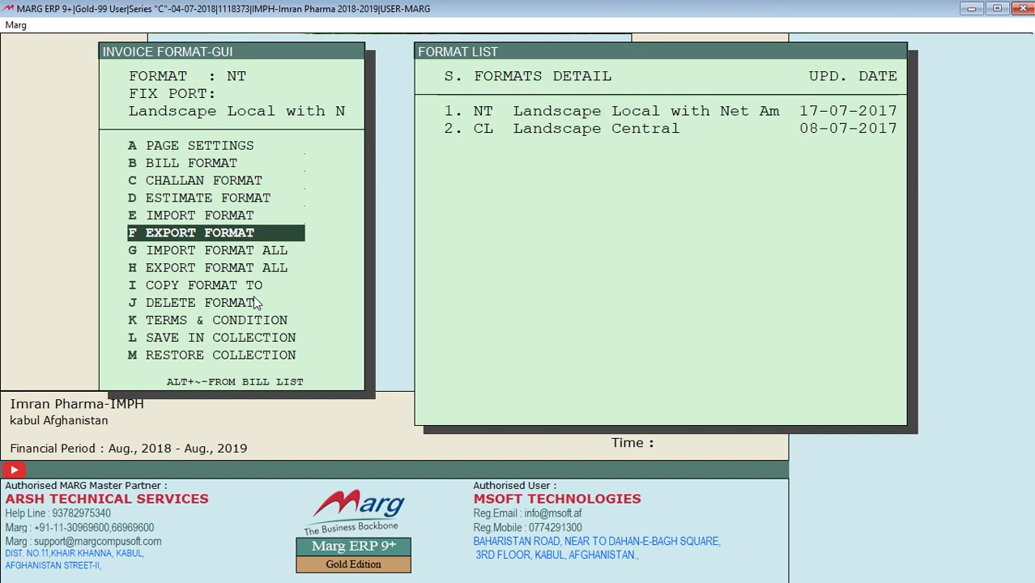
pyautogui.press('Down')
pyautogui.press('Return')
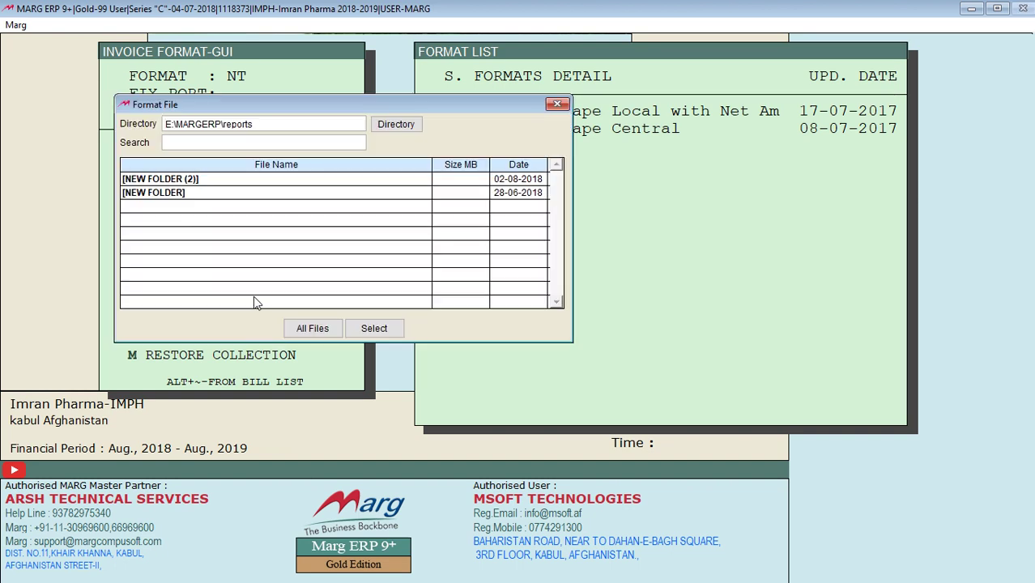
# Browse for another source directory for the format file and expand Local Disk (F:)
pyautogui.click(396, 125)
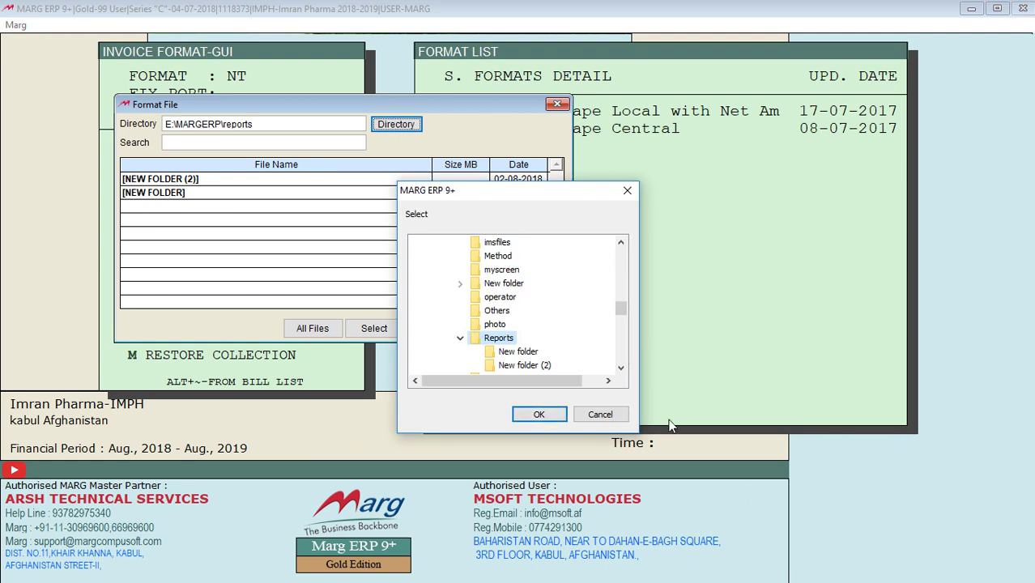
pyautogui.click(621, 368)
pyautogui.click(621, 369)
pyautogui.click(621, 368)
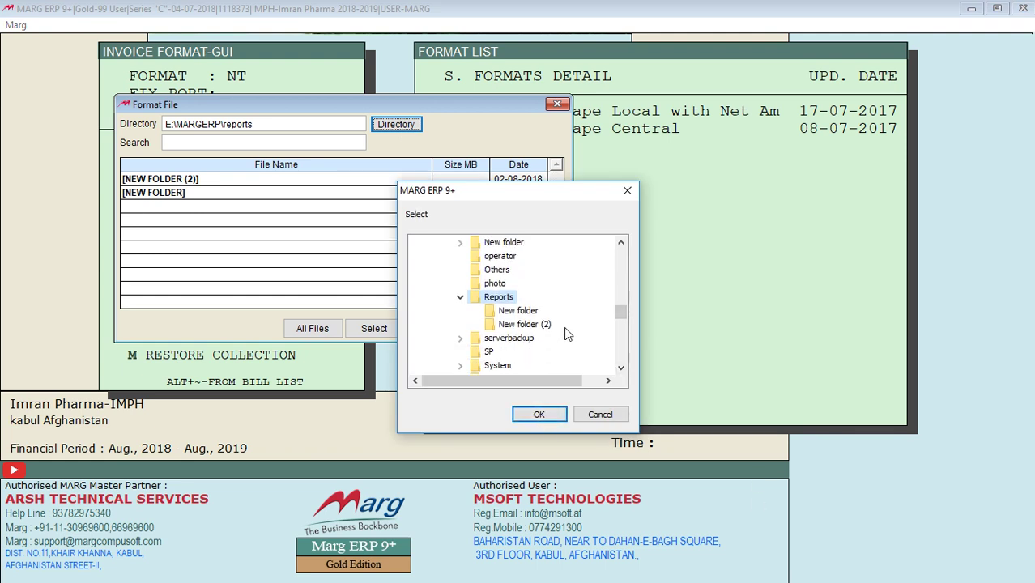
pyautogui.click(621, 369)
pyautogui.click(621, 369)
pyautogui.click(621, 369)
pyautogui.click(621, 368)
pyautogui.click(621, 369)
pyautogui.click(621, 369)
pyautogui.click(621, 368)
pyautogui.click(622, 369)
pyautogui.click(621, 369)
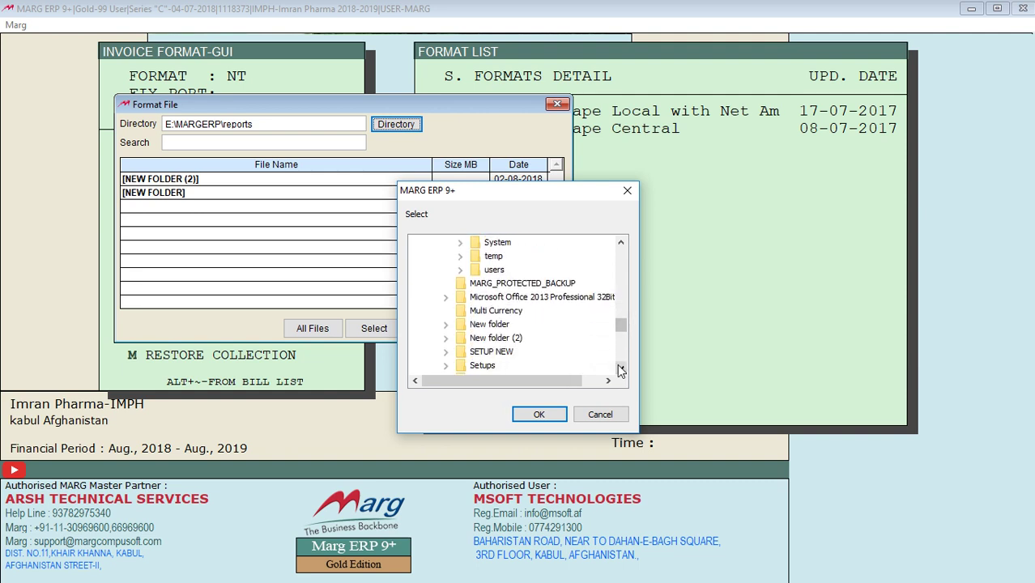
pyautogui.click(621, 369)
pyautogui.click(621, 369)
pyautogui.click(621, 368)
pyautogui.click(621, 368)
pyautogui.click(621, 368)
pyautogui.click(621, 368)
pyautogui.click(621, 368)
pyautogui.click(621, 369)
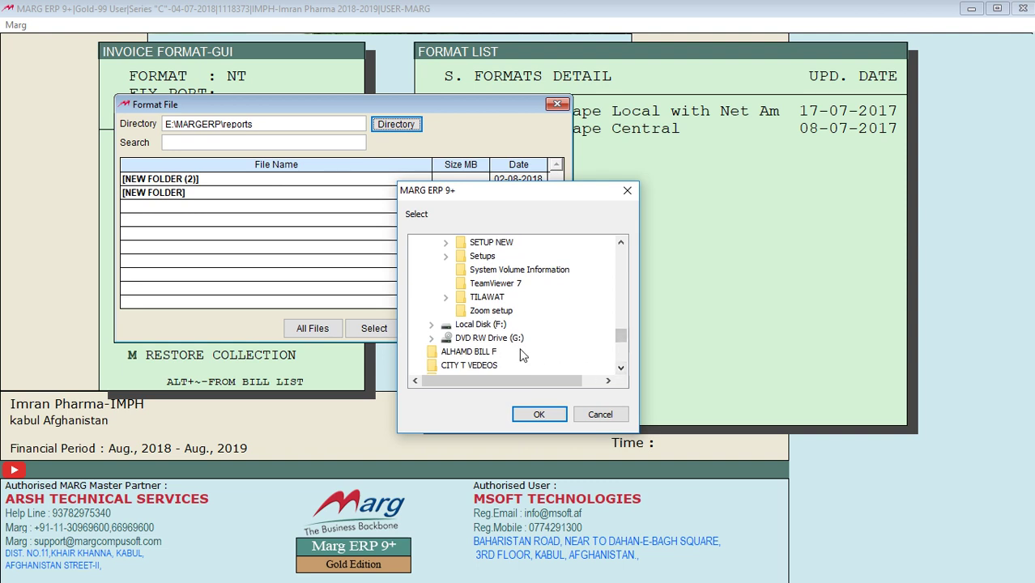
pyautogui.click(431, 325)
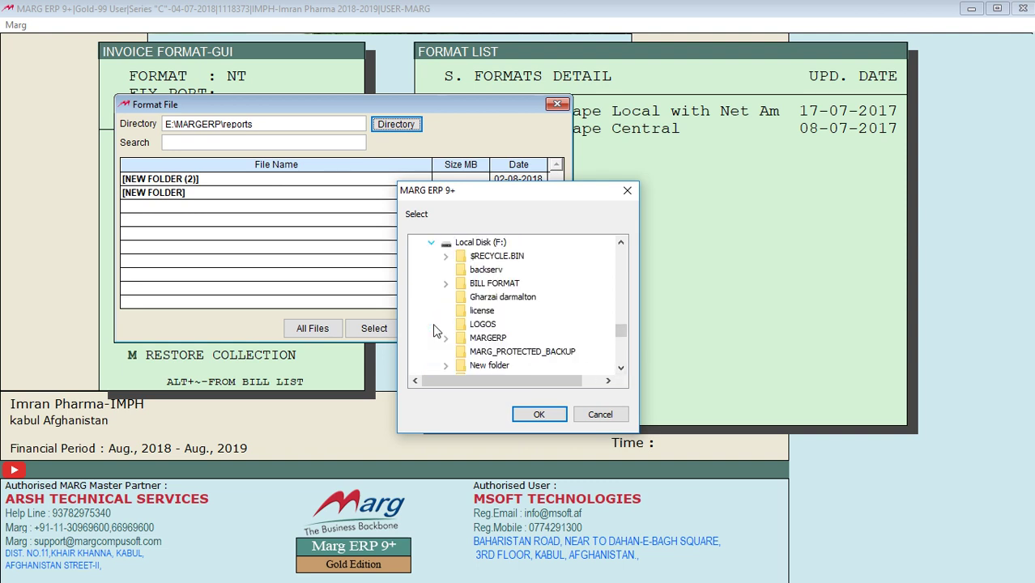
# Choose the Noor Ensaf Bill Format folder inside BILL FORMAT on drive F as the import directory
pyautogui.click(622, 369)
pyautogui.click(621, 369)
pyautogui.click(621, 369)
pyautogui.click(621, 369)
pyautogui.click(622, 368)
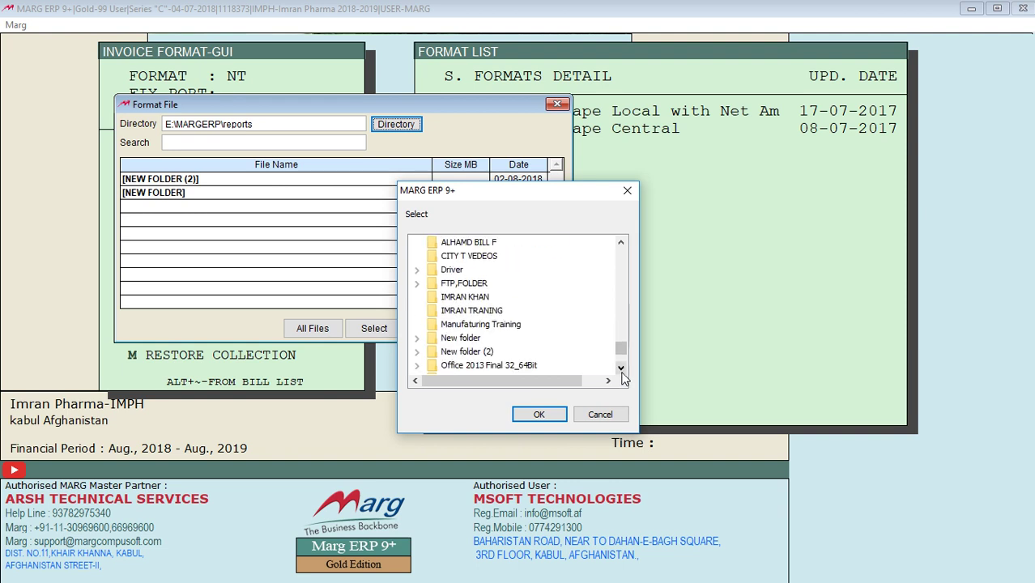
pyautogui.click(621, 244)
pyautogui.click(621, 244)
pyautogui.click(621, 244)
pyautogui.click(621, 244)
pyautogui.click(621, 244)
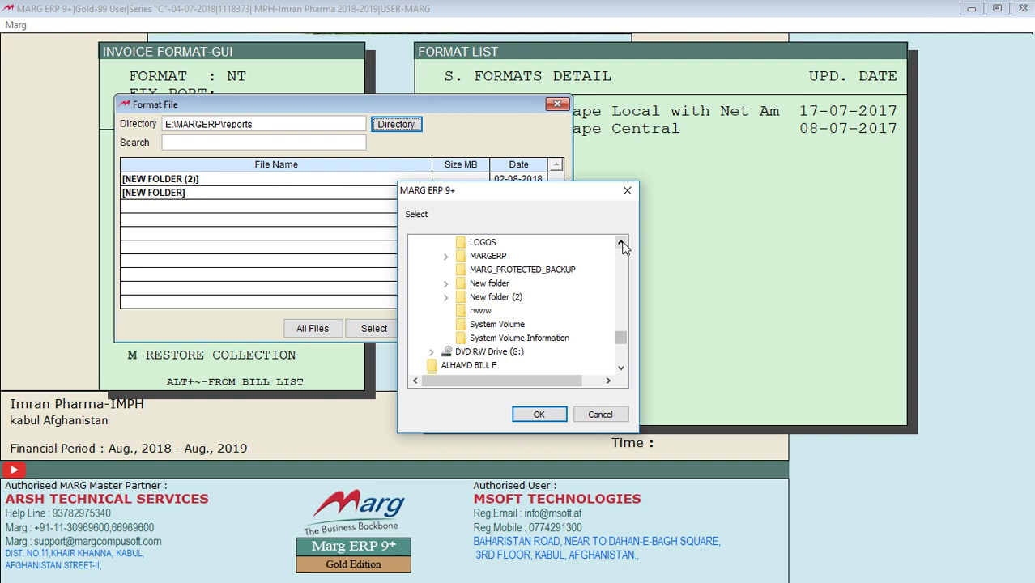
pyautogui.click(621, 244)
pyautogui.click(621, 244)
pyautogui.click(621, 244)
pyautogui.click(621, 243)
pyautogui.click(621, 244)
pyautogui.click(621, 244)
pyautogui.click(621, 244)
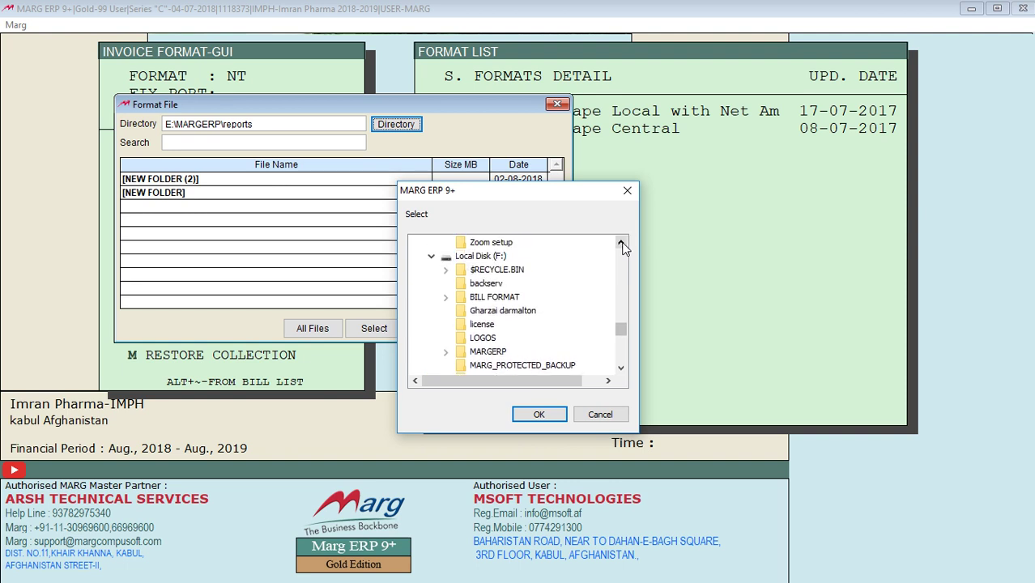
pyautogui.click(445, 297)
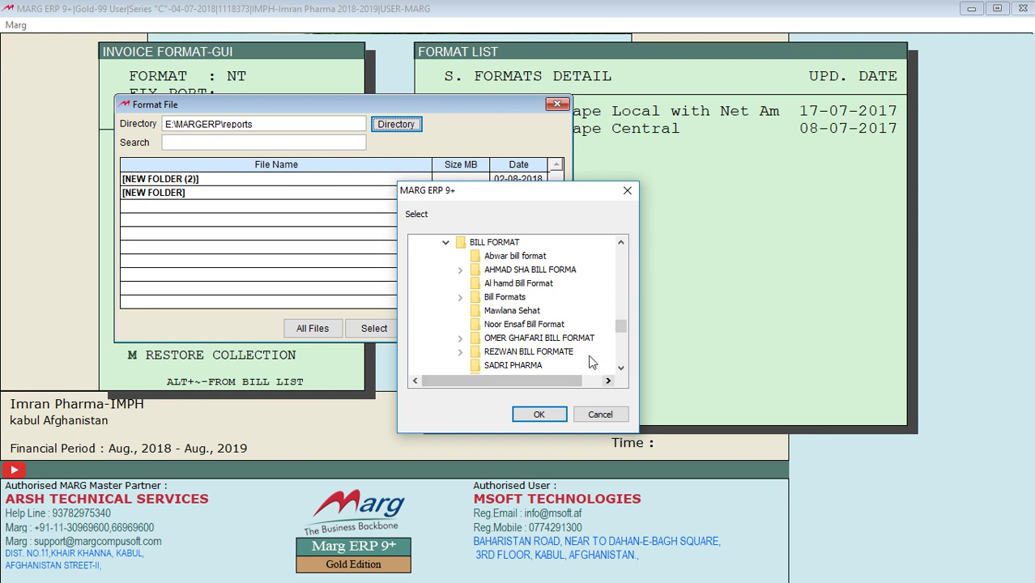
pyautogui.click(620, 371)
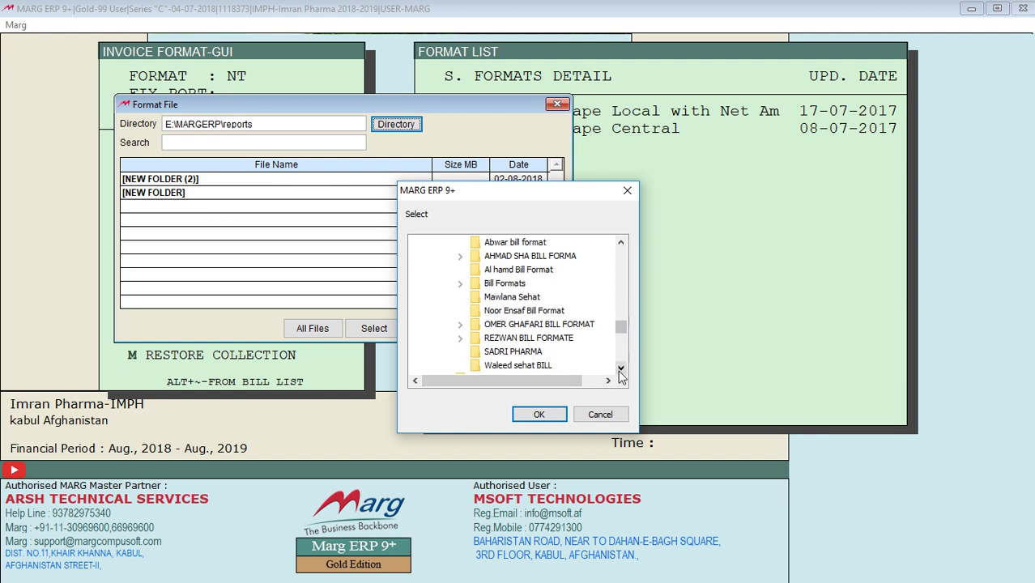
pyautogui.click(619, 370)
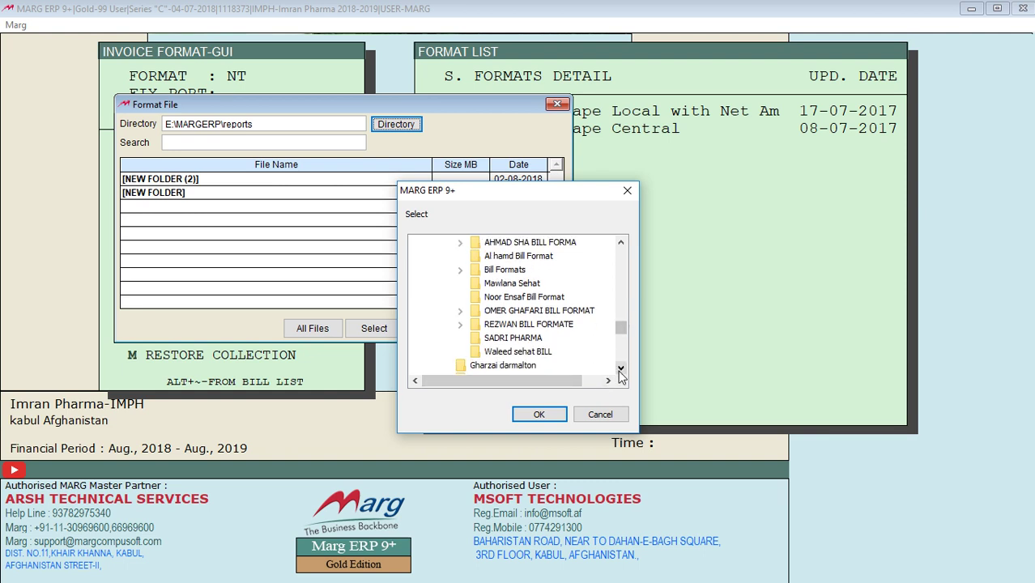
pyautogui.click(540, 415)
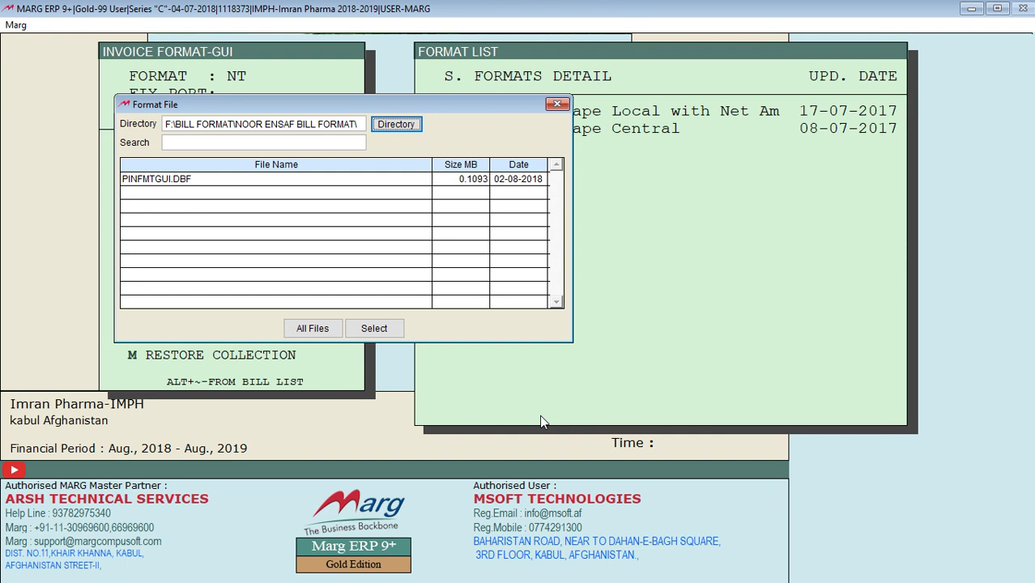
# Import all formats from PINFMTGUI.DBF, confirming with RESTORE, and leave the formats list
pyautogui.click(391, 178)
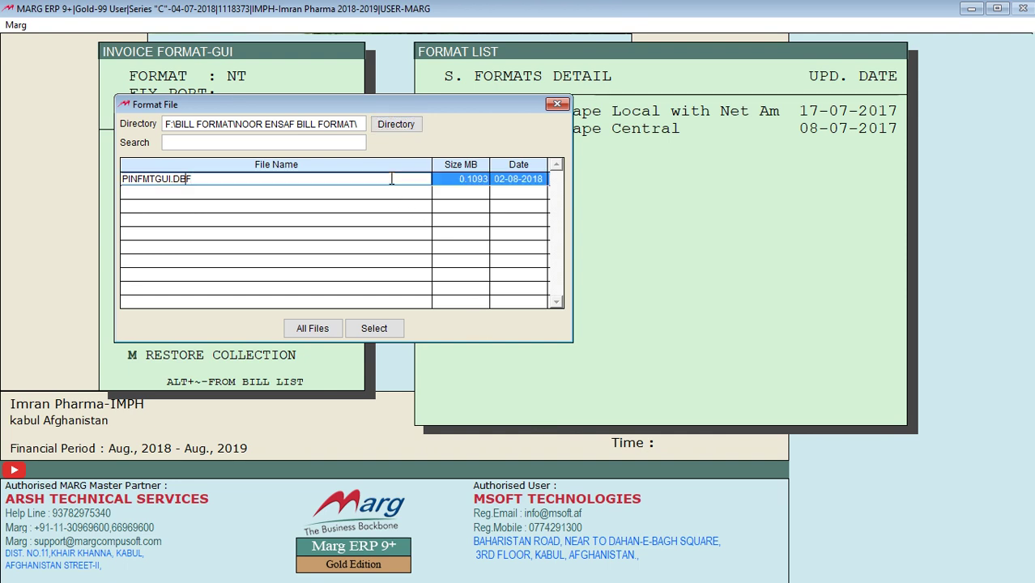
pyautogui.click(374, 328)
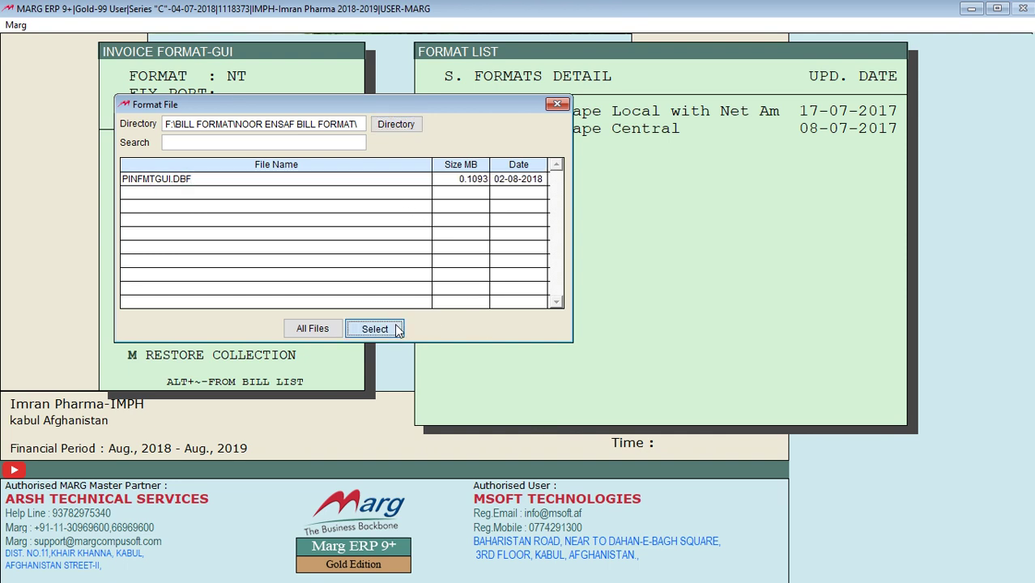
pyautogui.write('RESTORE')
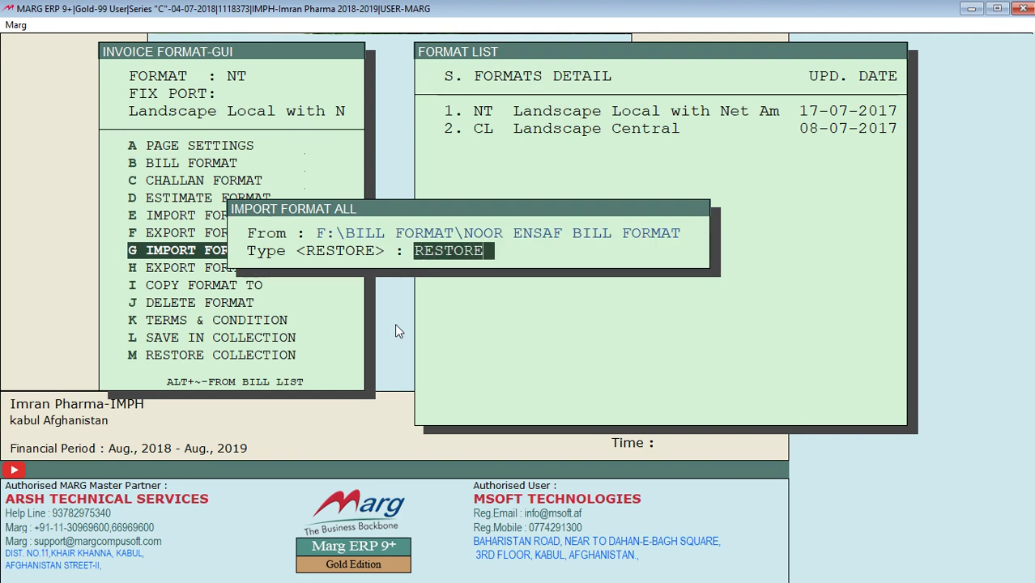
pyautogui.press('Return')
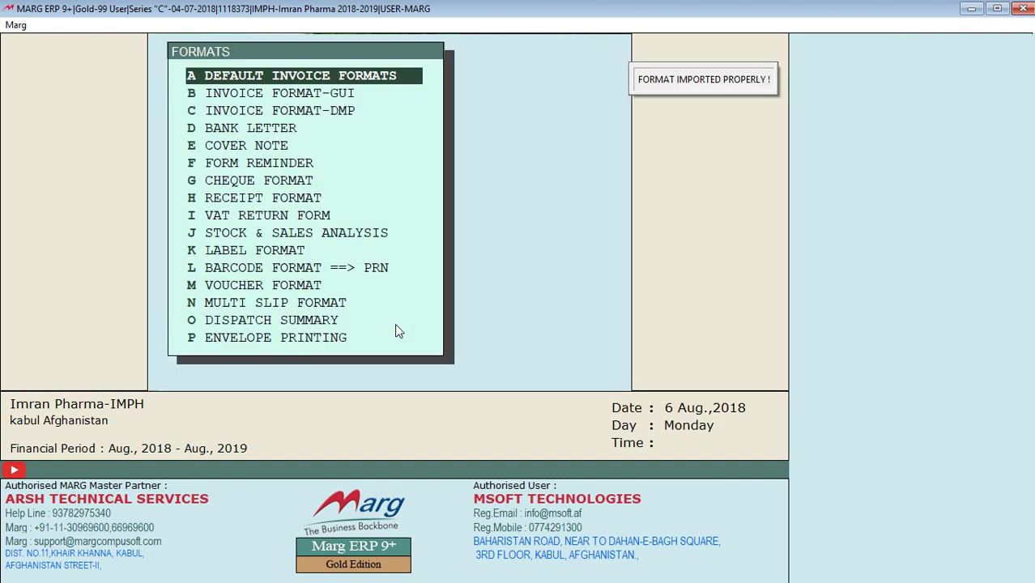
pyautogui.press('Escape')
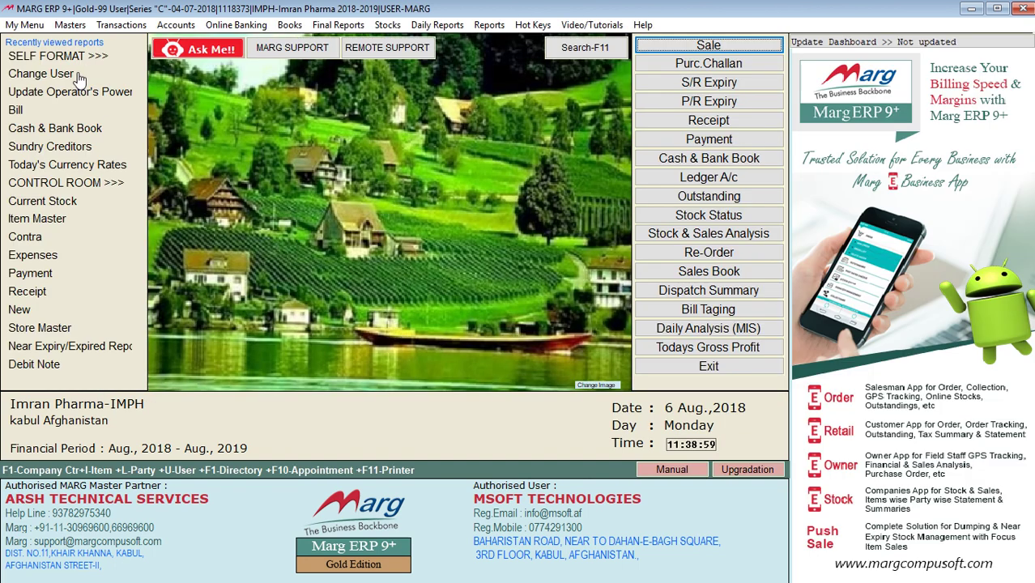
# Open the standard invoice settings and set the default invoice format to GUI with format name MR
pyautogui.click(70, 24)
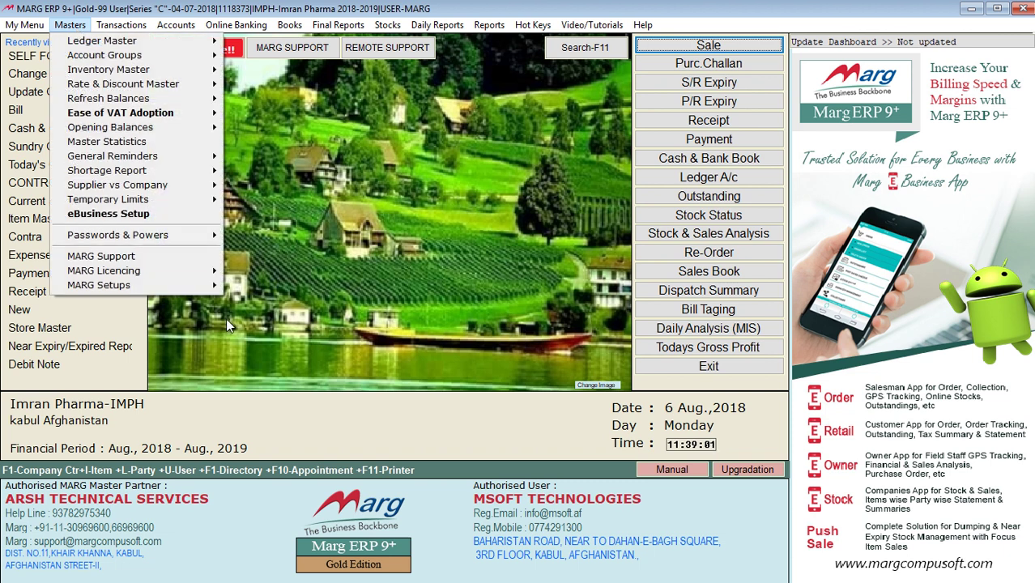
pyautogui.moveTo(207, 288)
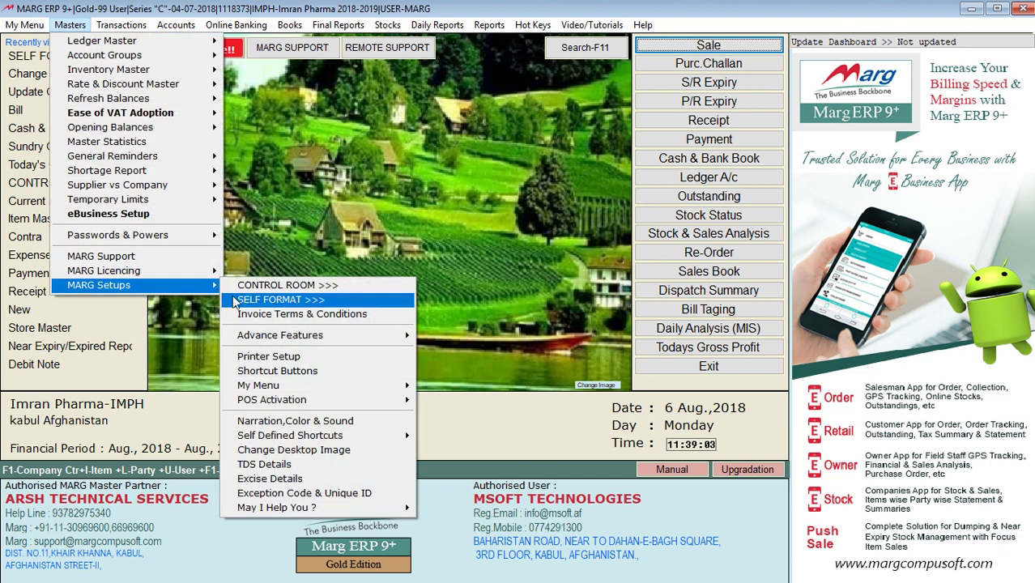
pyautogui.click(249, 319)
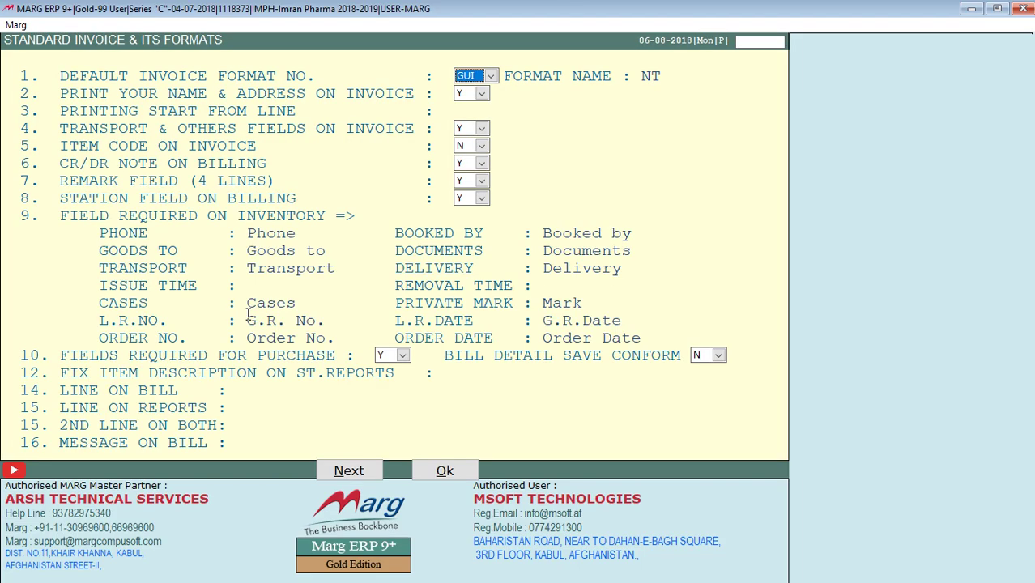
pyautogui.hotkey('alt', 'Down')
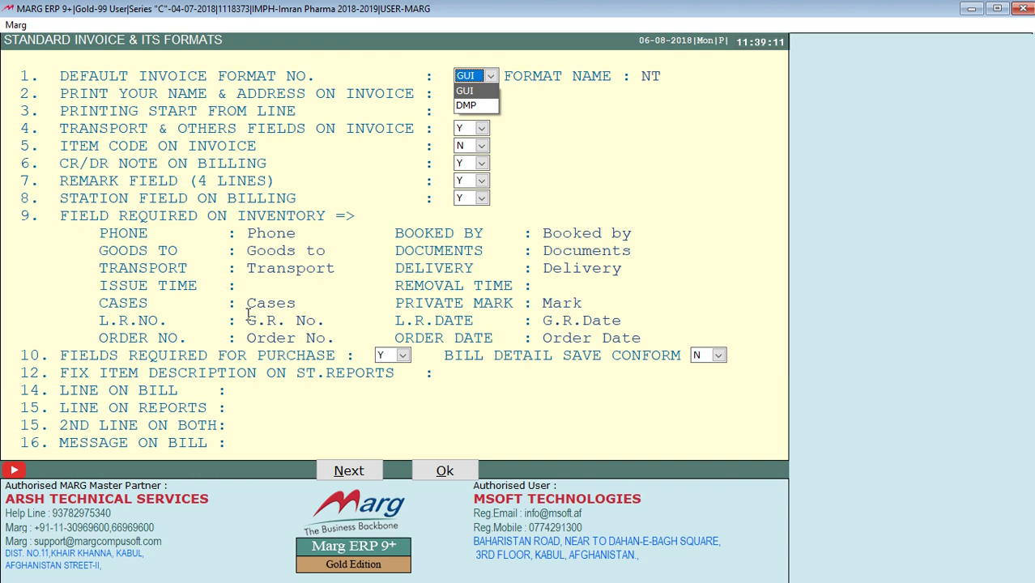
pyautogui.press('Return')
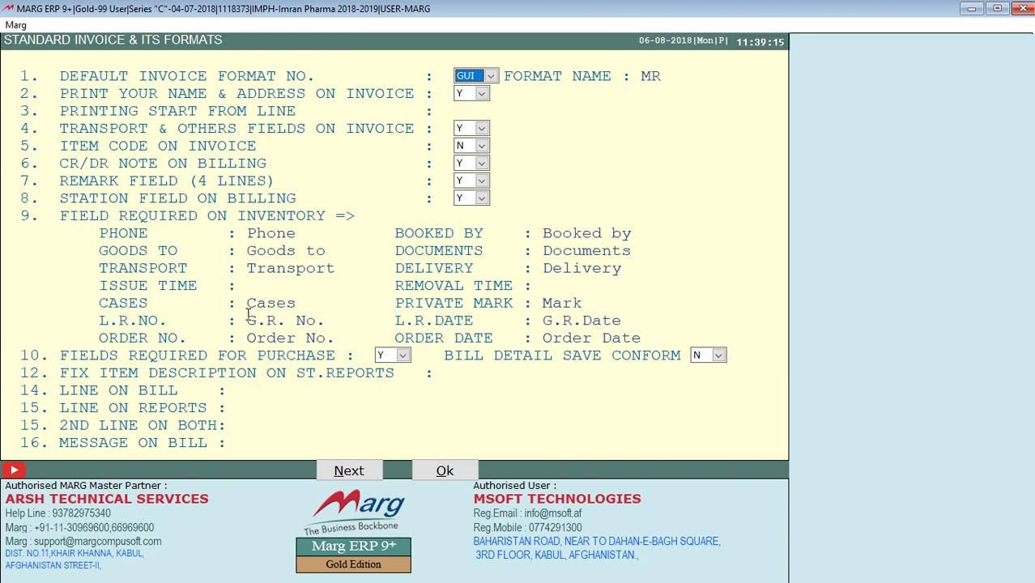
# Review the fields on the first page of the standard invoice settings through to the terms and conditions of sales
pyautogui.press('Return')
pyautogui.press('Return')
pyautogui.press('Return')
pyautogui.press('Return')
pyautogui.press('Return')
pyautogui.press('Return')
pyautogui.press('Return')
pyautogui.press('Return')
pyautogui.press('Return')
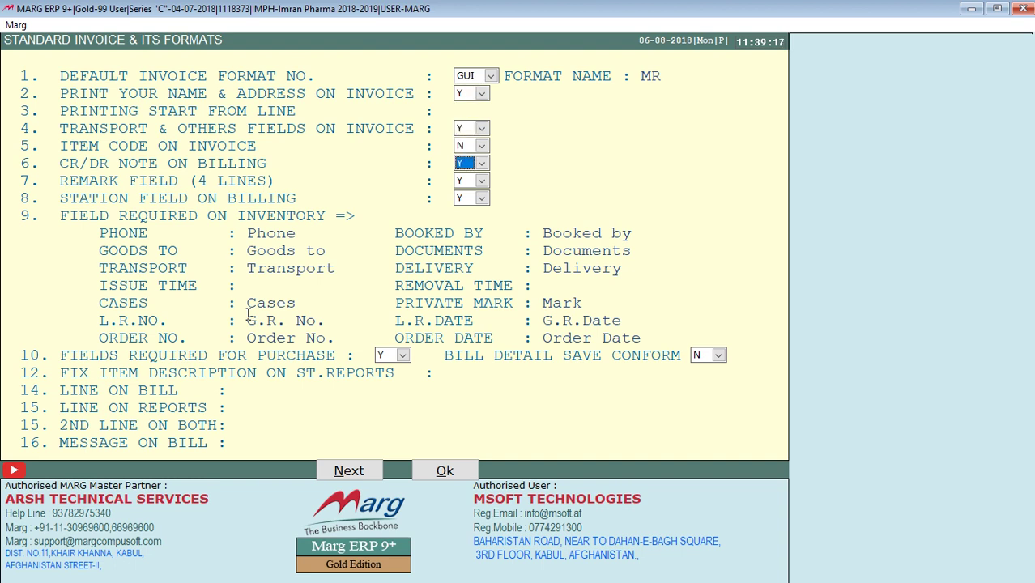
pyautogui.press('Return')
pyautogui.press('Return')
pyautogui.press('Return')
pyautogui.press('Return')
pyautogui.press('Return')
pyautogui.press('Return')
pyautogui.press('Return')
pyautogui.press('Return')
pyautogui.press('Return')
pyautogui.press('Return')
pyautogui.press('Return')
pyautogui.press('Return')
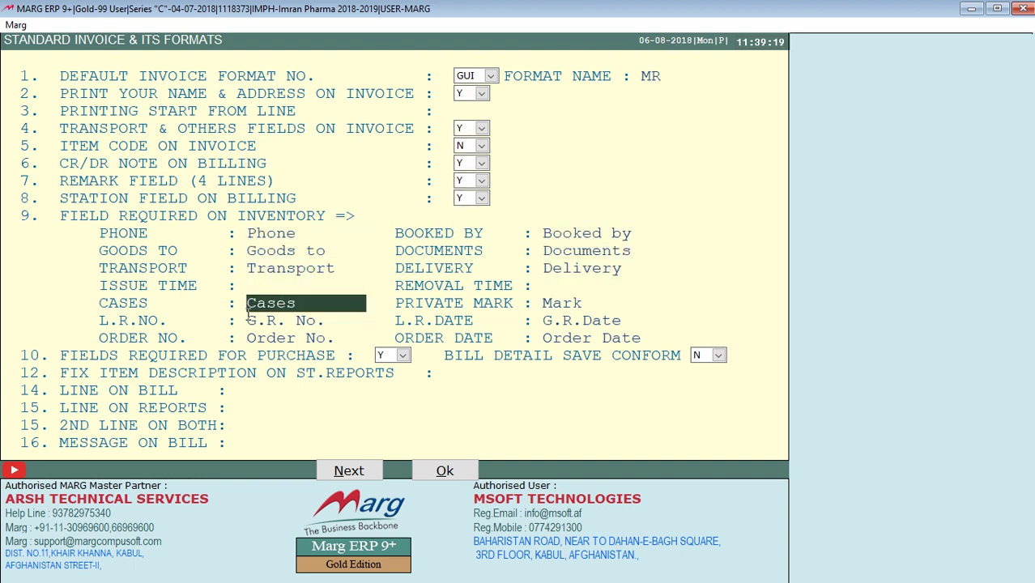
pyautogui.press('Return')
pyautogui.press('Return')
pyautogui.press('Return')
pyautogui.press('Return')
pyautogui.press('Return')
pyautogui.press('Return')
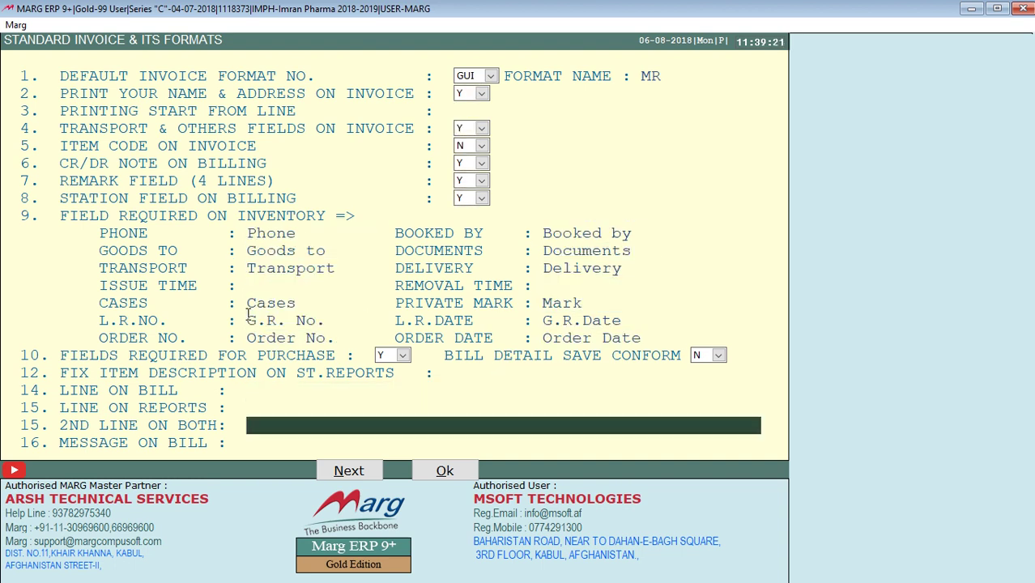
pyautogui.press('Return')
pyautogui.press('Return')
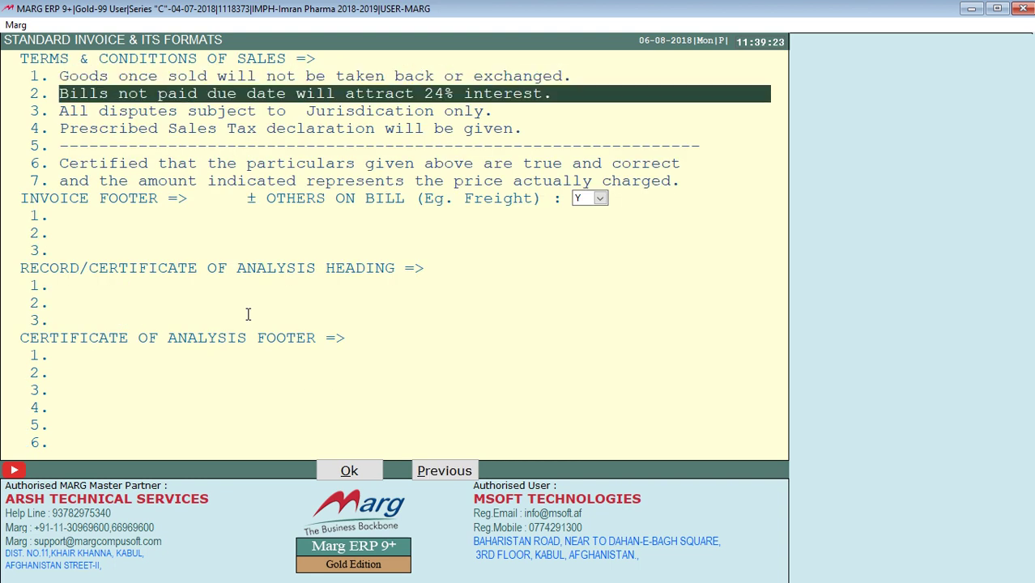
pyautogui.press('Up')
pyautogui.press('Up')
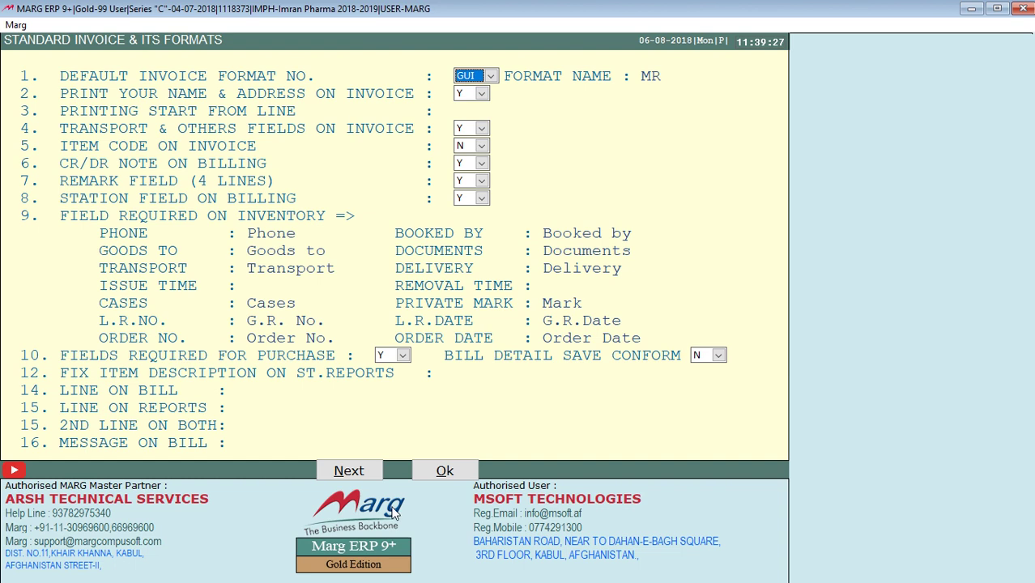
# Continue through the terms and conditions, invoice footer and certificate of analysis lines and save the standard invoice settings
pyautogui.click(349, 472)
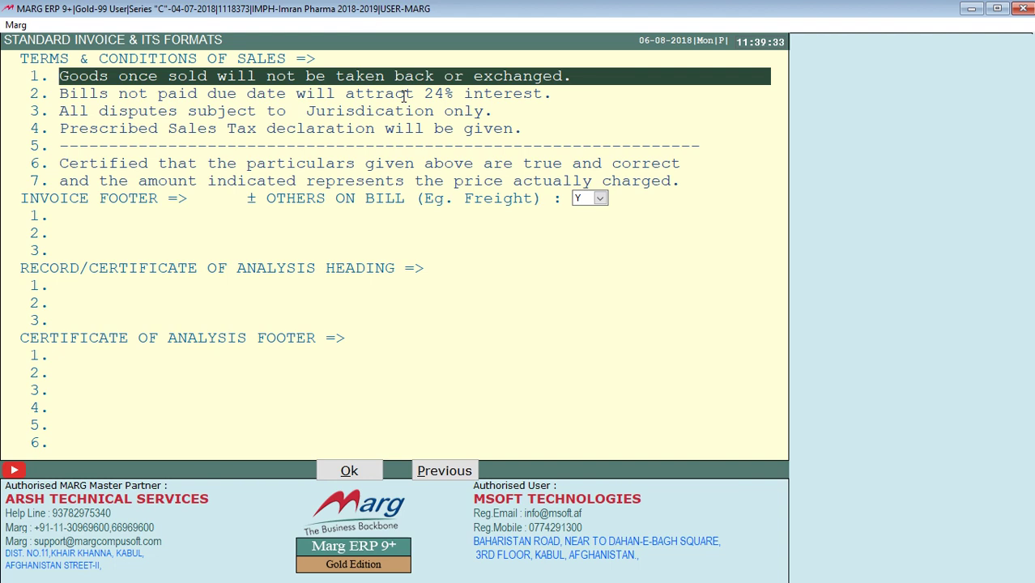
pyautogui.press('Down')
pyautogui.press('Down')
pyautogui.press('Down')
pyautogui.press('Down')
pyautogui.press('Down')
pyautogui.press('Down')
pyautogui.press('Down')
pyautogui.press('Down')
pyautogui.press('Down')
pyautogui.press('Down')
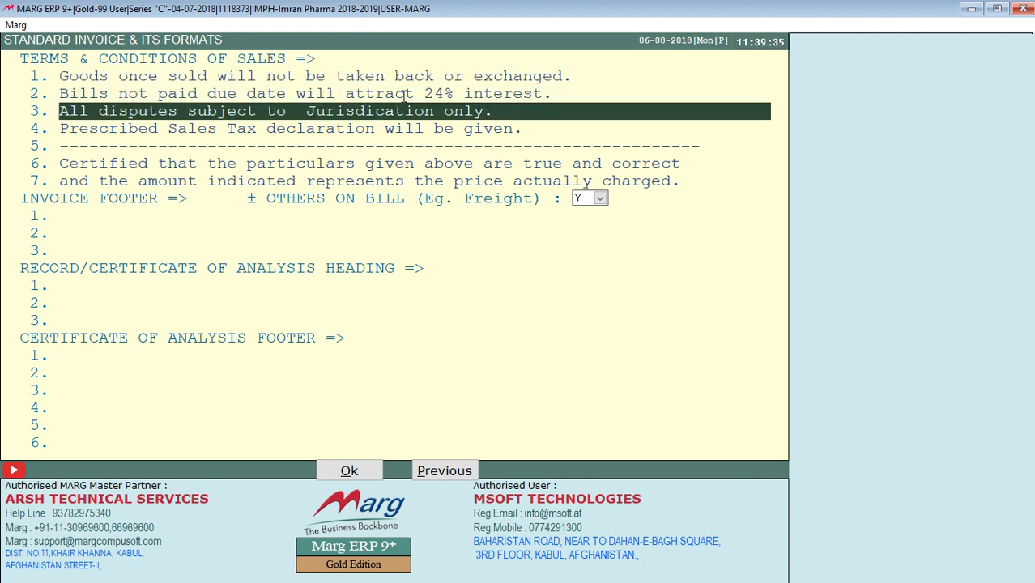
pyautogui.press('Down')
pyautogui.press('Down')
pyautogui.press('Down')
pyautogui.press('Down')
pyautogui.press('Down')
pyautogui.press('Down')
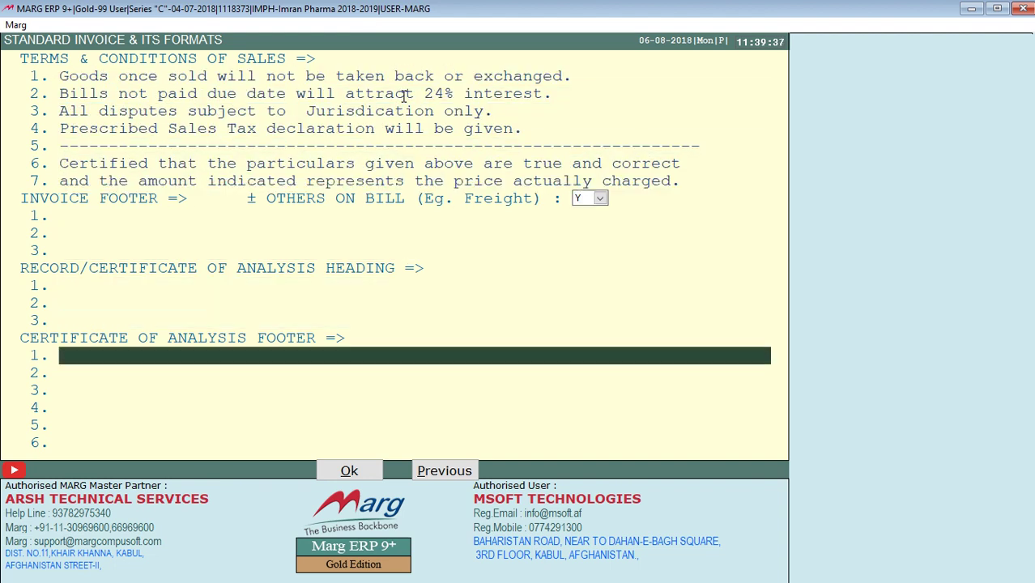
pyautogui.press('Down')
pyautogui.press('Down')
pyautogui.press('Down')
pyautogui.press('Down')
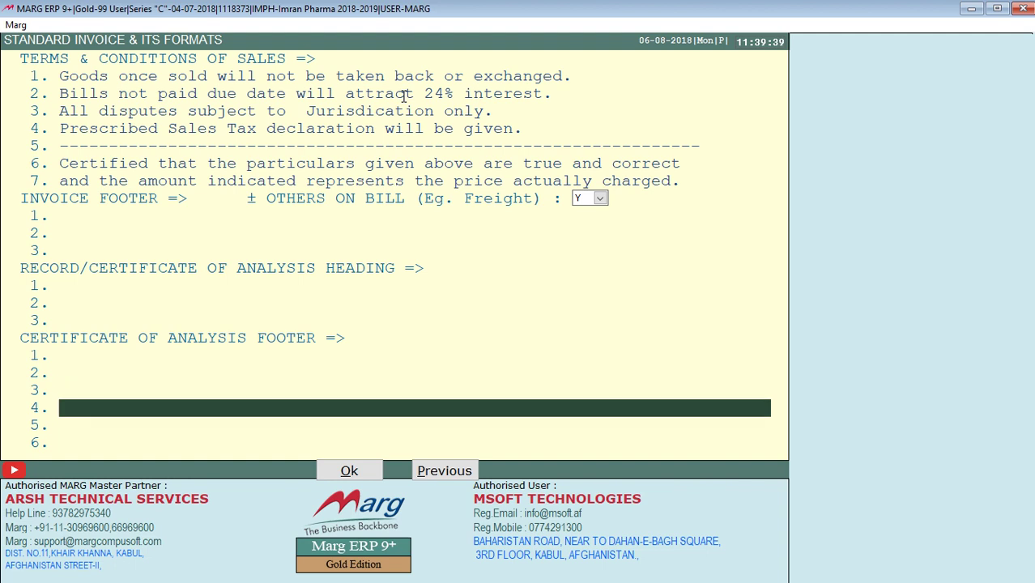
pyautogui.press('Return')
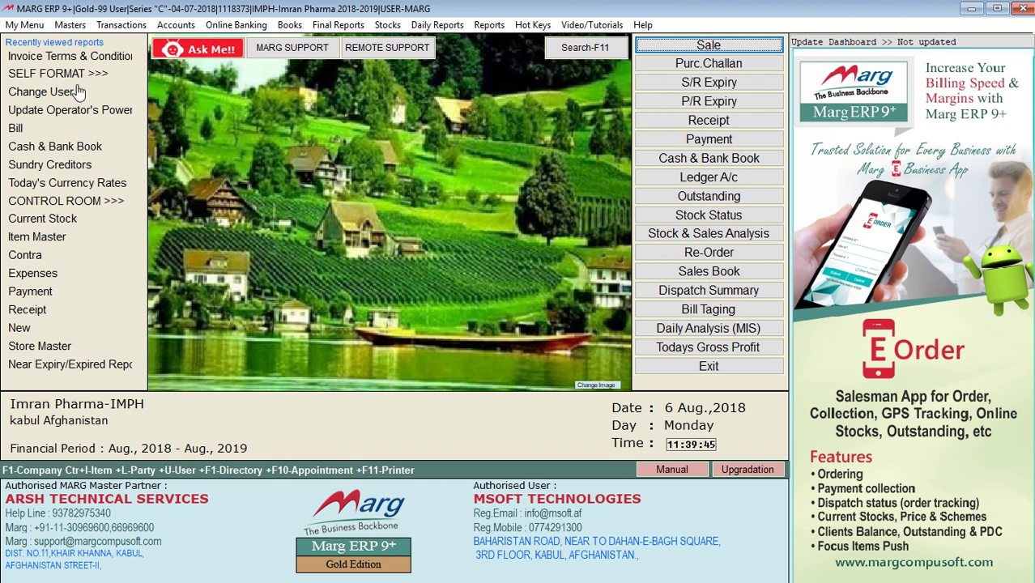
# Open the GETZ PHARMA purchase return entry for CEFIGET 250 MG from the Sundry Creditors list
pyautogui.click(95, 166)
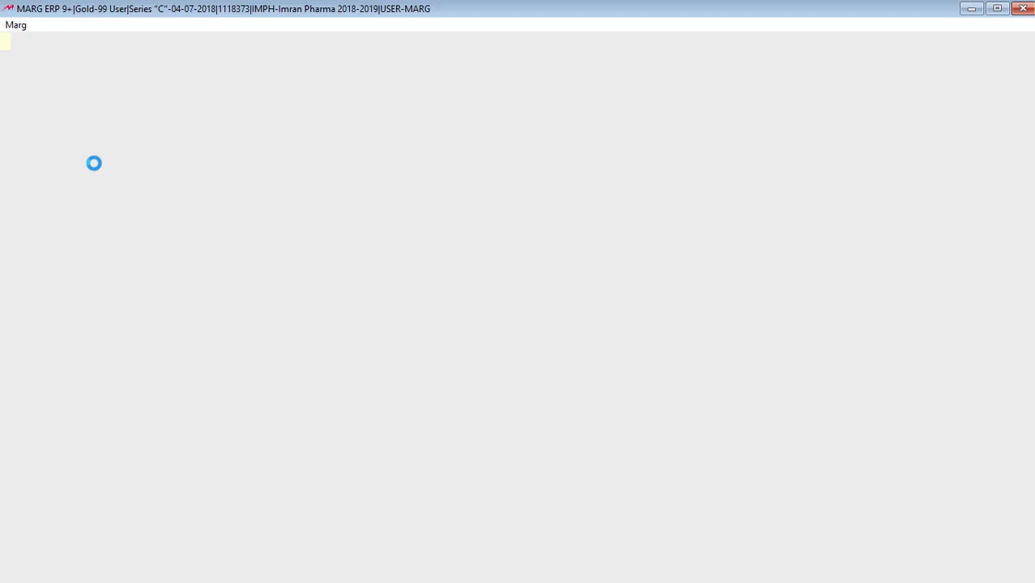
pyautogui.press('Return')
pyautogui.press('Return')
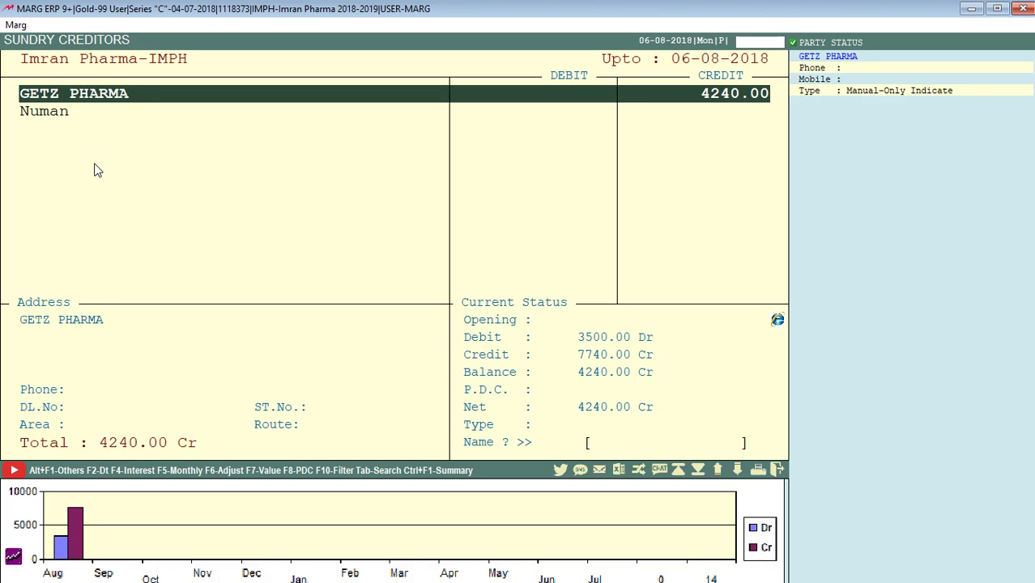
pyautogui.press('Return')
pyautogui.press('Return')
pyautogui.press('Return')
pyautogui.press('Return')
pyautogui.press('Return')
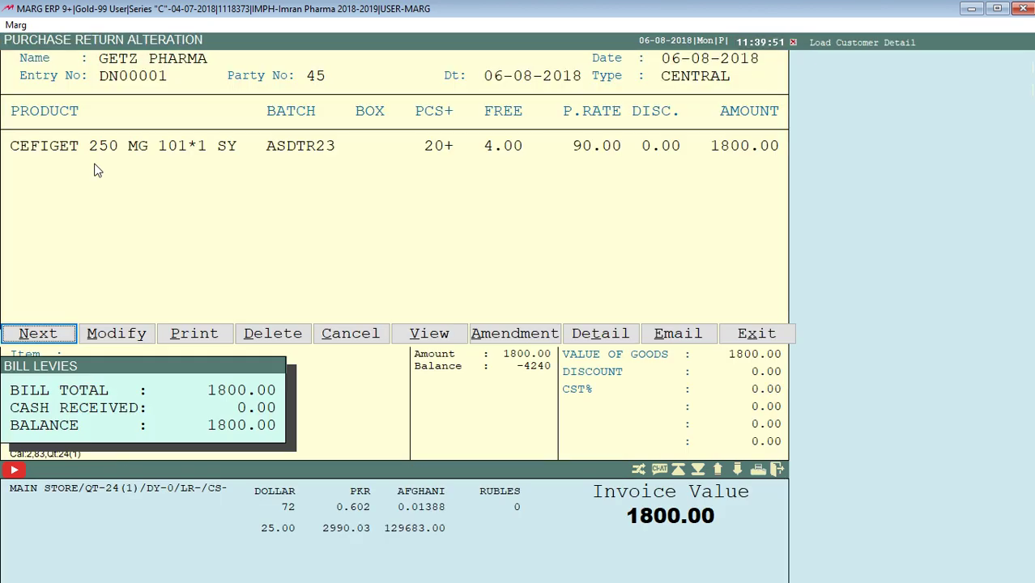
# Preview the printed layout of the purchase return bill, then close it and return to the main screen
pyautogui.press('Right')
pyautogui.press('Right')
pyautogui.press('Return')
pyautogui.press('Return')
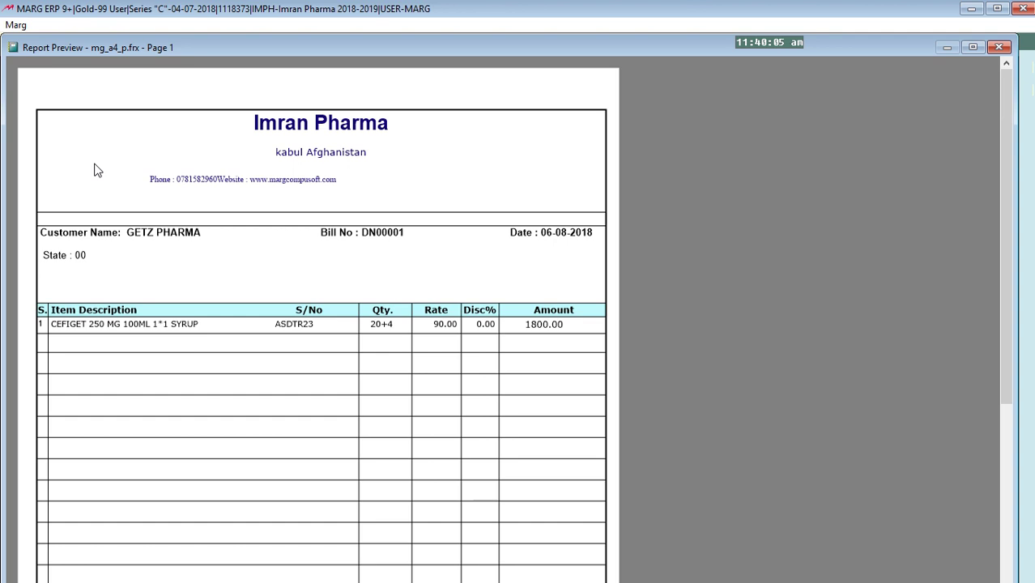
pyautogui.press('Escape')
pyautogui.press('Escape')
pyautogui.press('Escape')
pyautogui.press('Escape')
pyautogui.press('Escape')
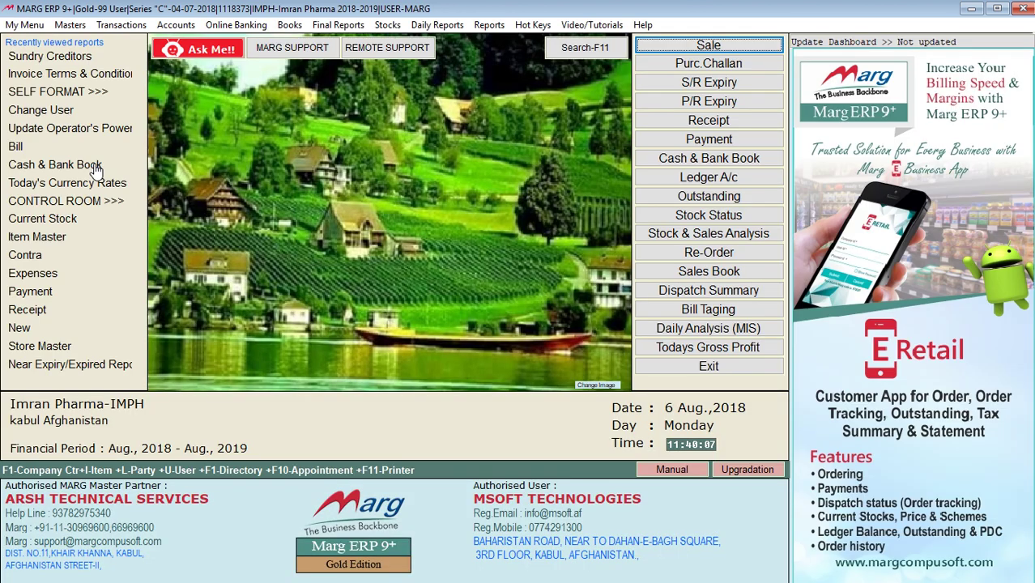
# Open the HEADER section of the MR bill format from the GUI invoice formats for editing
pyautogui.click(70, 24)
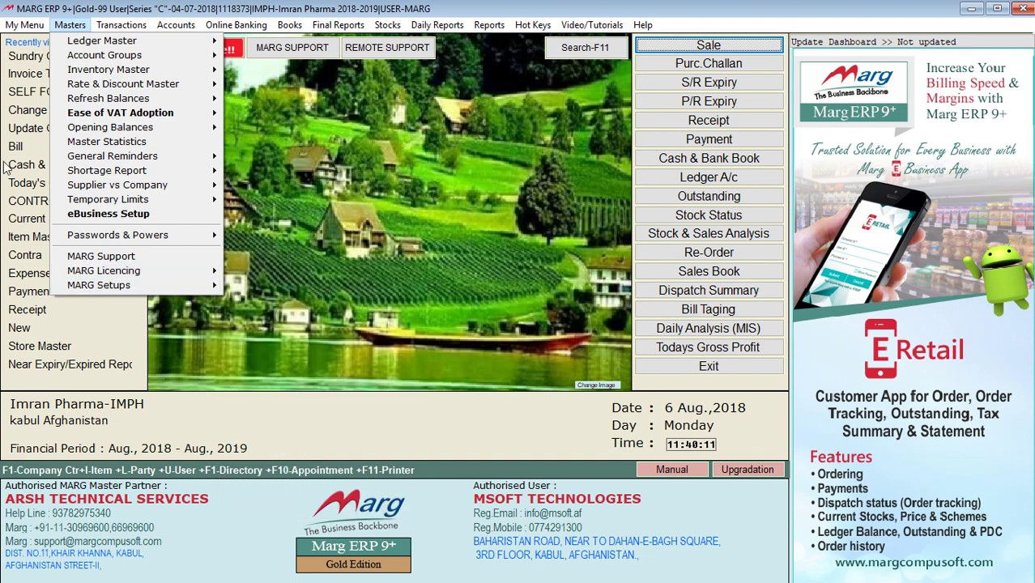
pyautogui.click(22, 93)
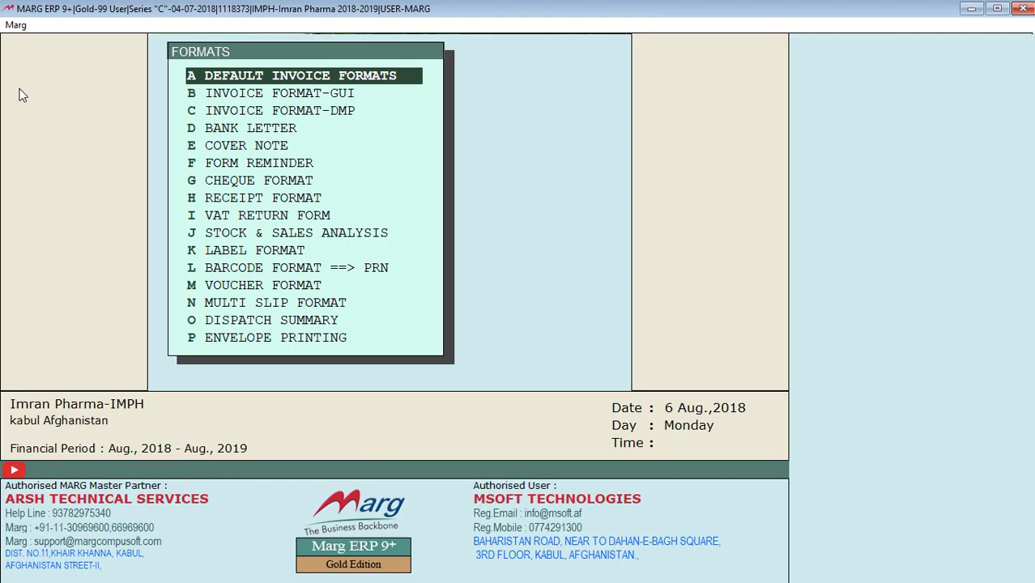
pyautogui.press('Down')
pyautogui.press('Return')
pyautogui.press('Return')
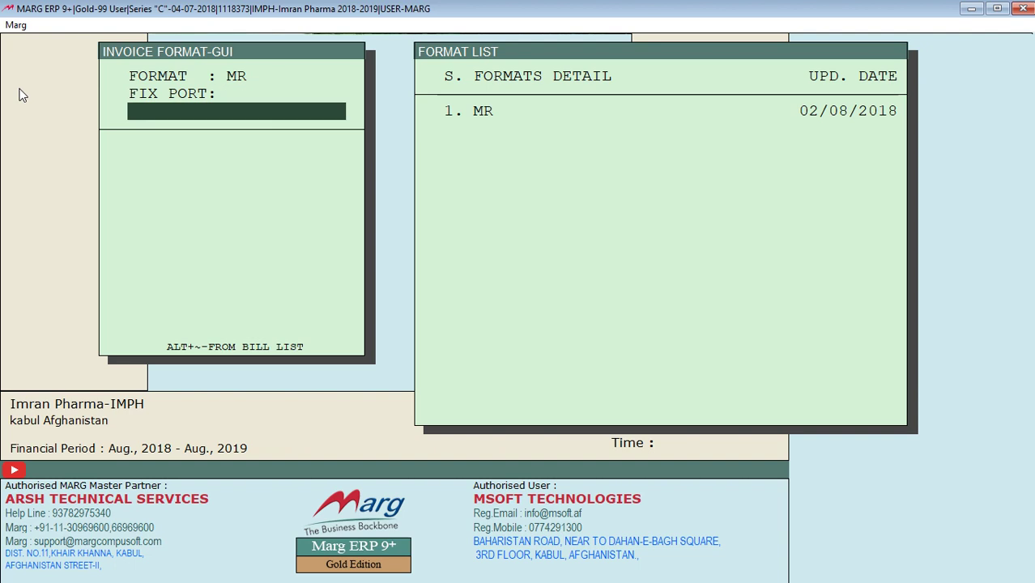
pyautogui.press('Return')
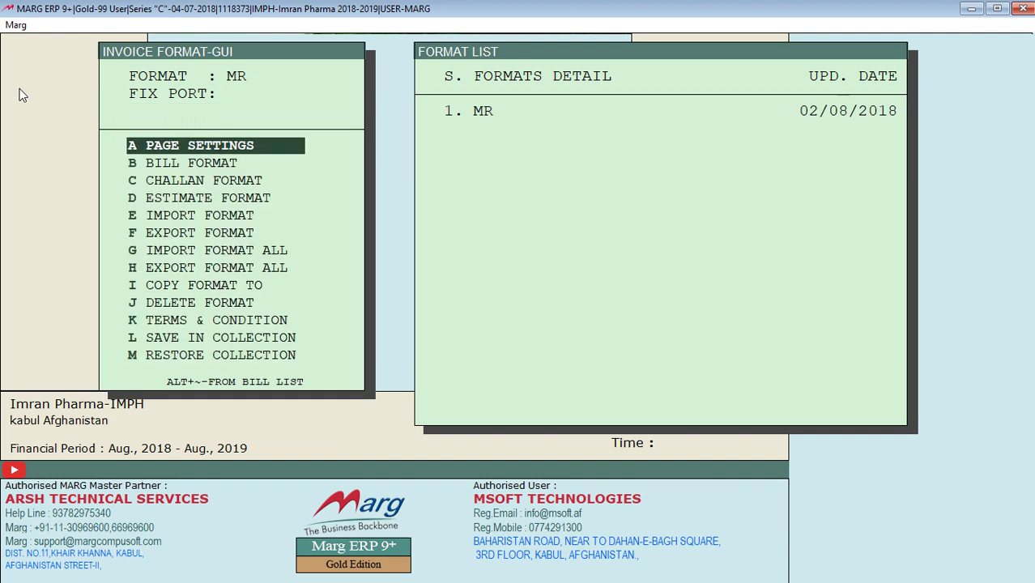
pyautogui.press('Down')
pyautogui.press('Return')
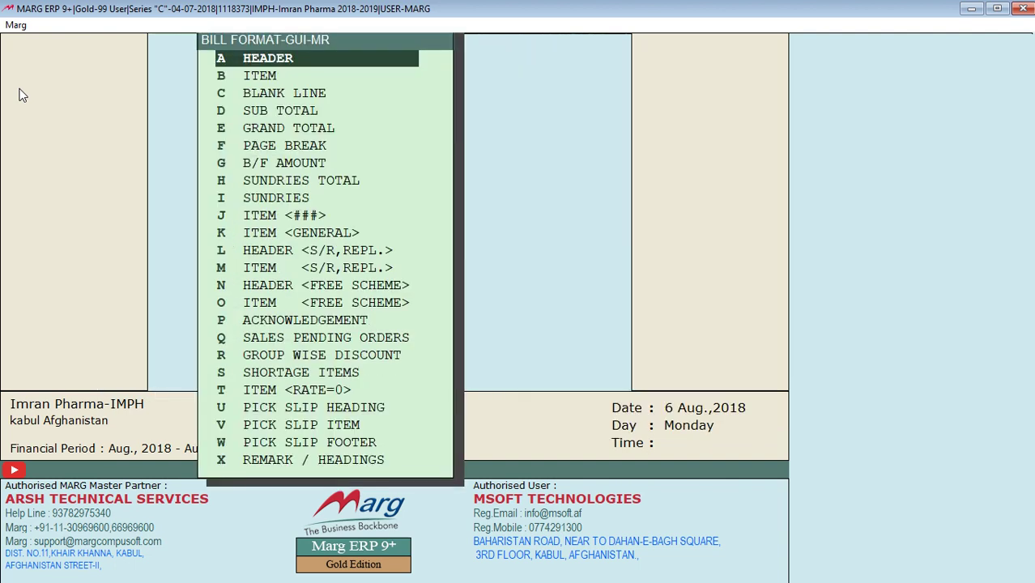
pyautogui.press('Return')
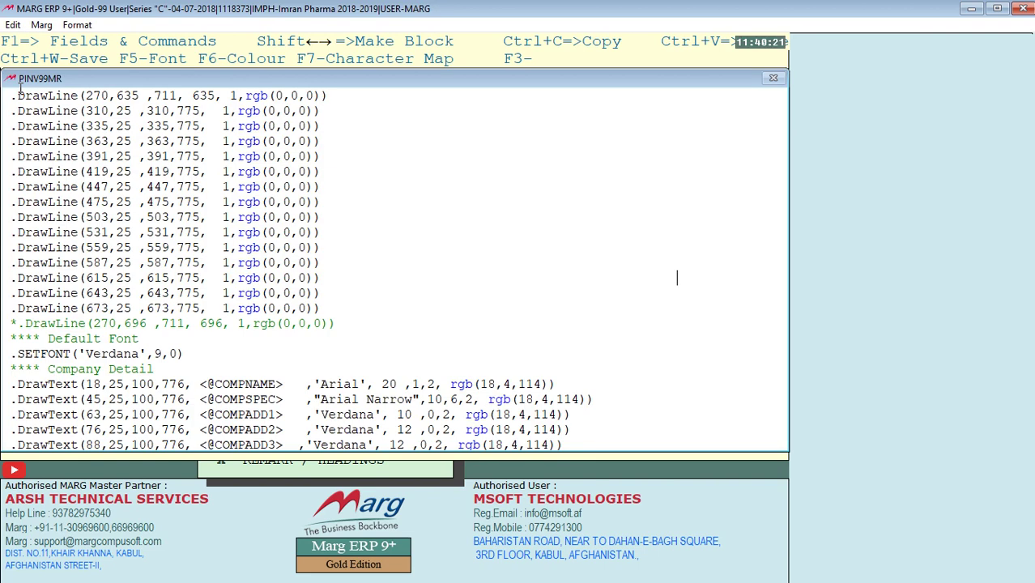
# Examine the MR header script, from the drawn boxes and lines through company, party and bill details to the column heading
pyautogui.press('Up')
pyautogui.press('Up')
pyautogui.press('Up')
pyautogui.press('Up')
pyautogui.press('Up')
pyautogui.press('Up')
pyautogui.press('Up')
pyautogui.press('Up')
pyautogui.press('Up')
pyautogui.press('Up')
pyautogui.press('Up')
pyautogui.press('Up')
pyautogui.press('Up')
pyautogui.press('Up')
pyautogui.press('Up')
pyautogui.press('Up')
pyautogui.press('Up')
pyautogui.press('Up')
pyautogui.press('Up')
pyautogui.press('Up')
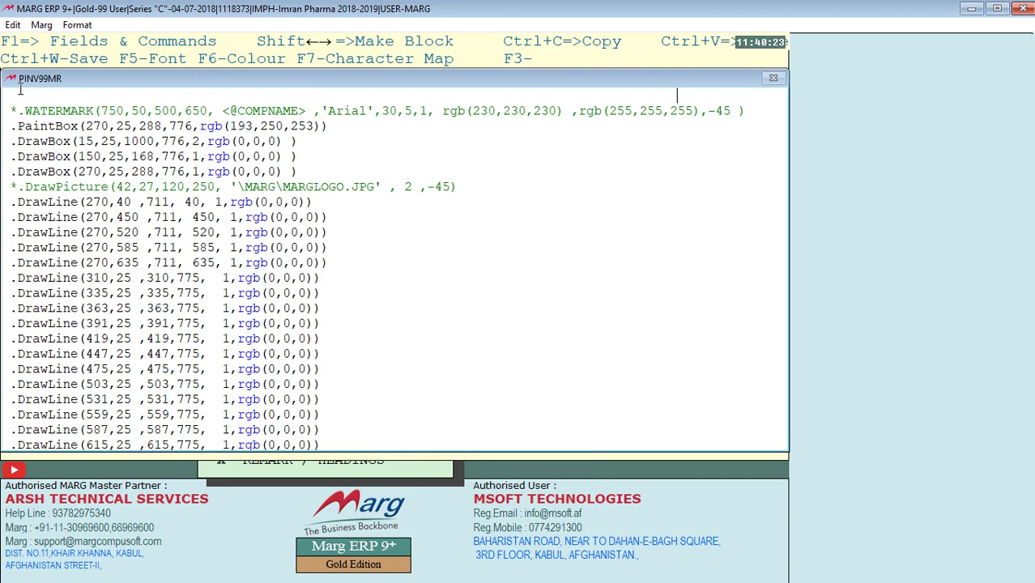
pyautogui.press('Down')
pyautogui.press('Down')
pyautogui.press('Down')
pyautogui.press('Down')
pyautogui.press('Down')
pyautogui.press('Down')
pyautogui.press('Down')
pyautogui.press('Down')
pyautogui.press('Down')
pyautogui.press('Down')
pyautogui.press('Down')
pyautogui.press('Down')
pyautogui.press('Down')
pyautogui.press('Down')
pyautogui.press('Down')
pyautogui.press('Down')
pyautogui.press('Down')
pyautogui.press('Down')
pyautogui.scroll(-2, 677, 429)
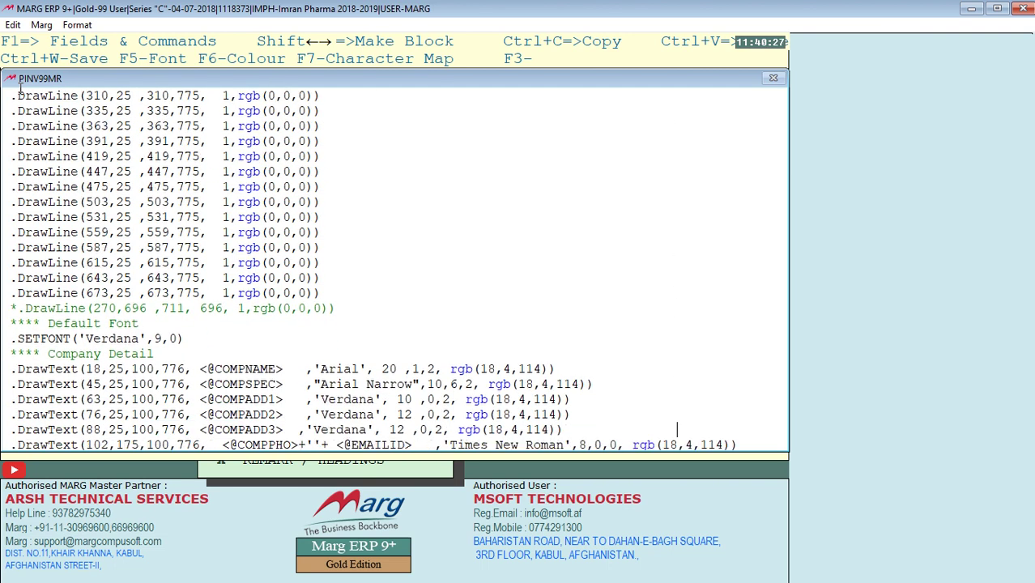
pyautogui.press('Down')
pyautogui.press('Down')
pyautogui.press('Down')
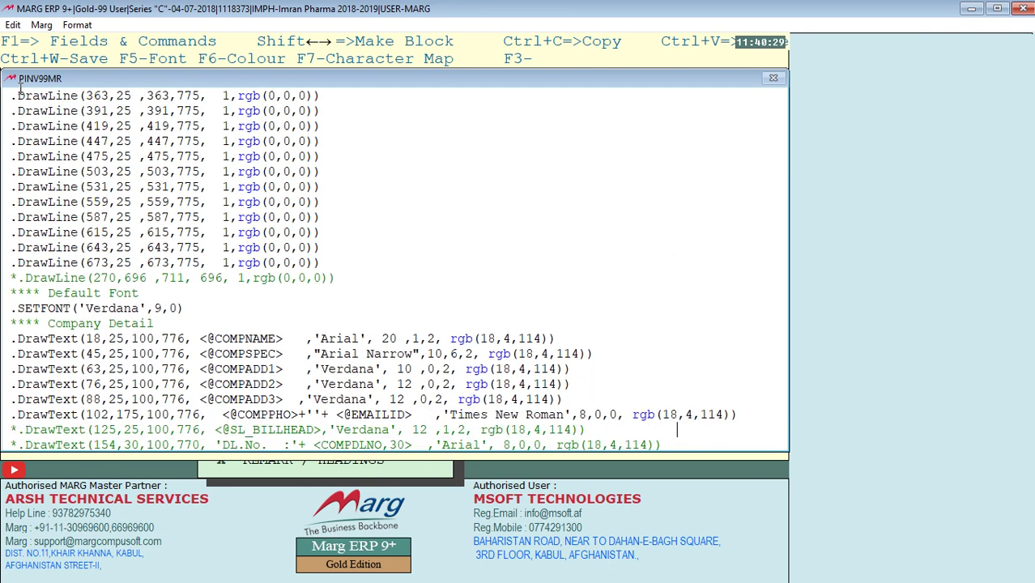
pyautogui.press('Down')
pyautogui.press('Down')
pyautogui.press('Down')
pyautogui.press('Down')
pyautogui.press('Down')
pyautogui.press('Down')
pyautogui.press('Down')
pyautogui.press('Down')
pyautogui.press('Down')
pyautogui.press('Down')
pyautogui.press('Down')
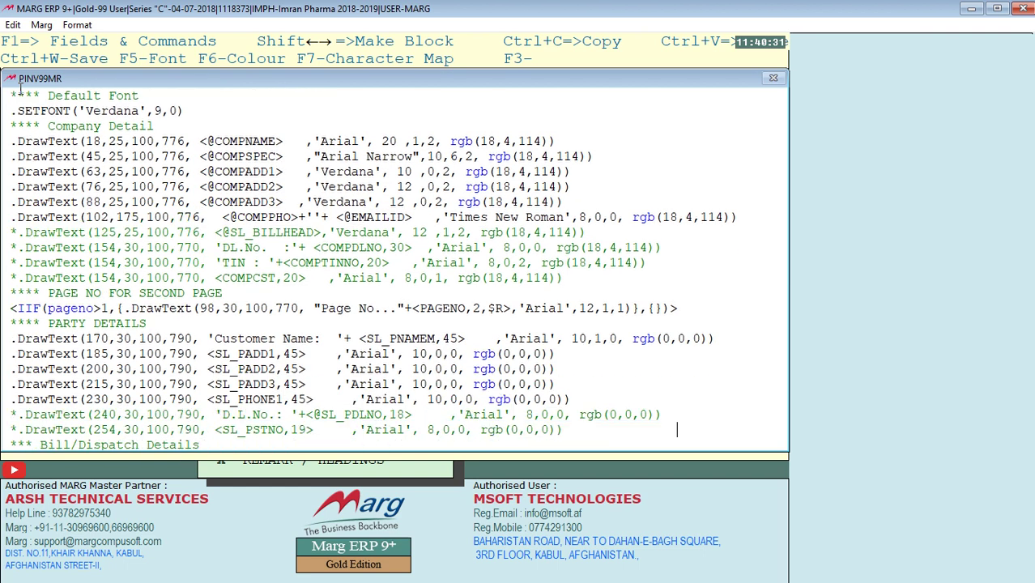
pyautogui.press('Down')
pyautogui.press('Down')
pyautogui.press('Down')
pyautogui.press('Down')
pyautogui.press('Down')
pyautogui.press('Down')
pyautogui.press('Down')
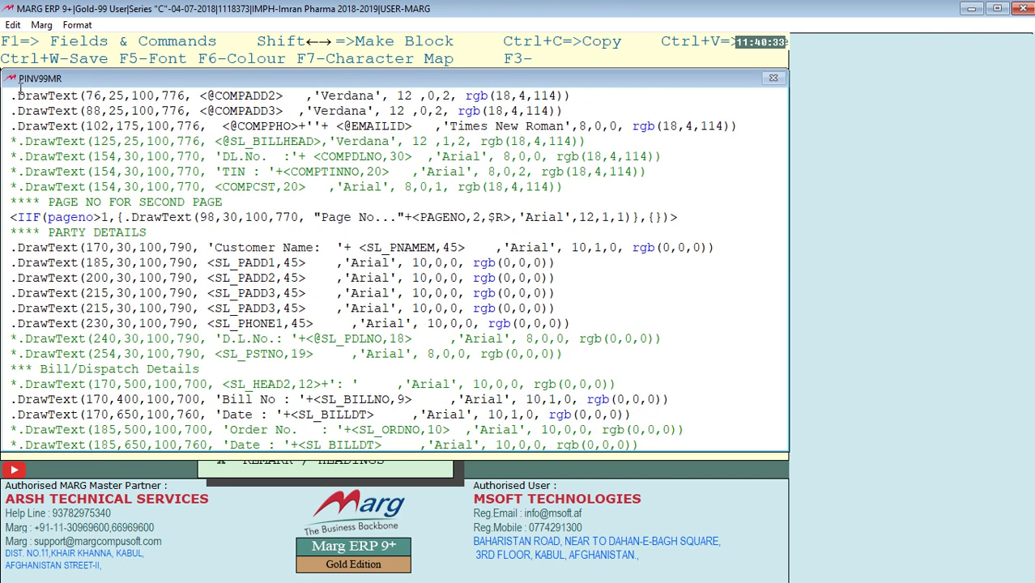
pyautogui.press('Down')
pyautogui.press('Down')
pyautogui.press('Down')
pyautogui.press('Down')
pyautogui.press('Down')
pyautogui.press('Down')
pyautogui.press('Down')
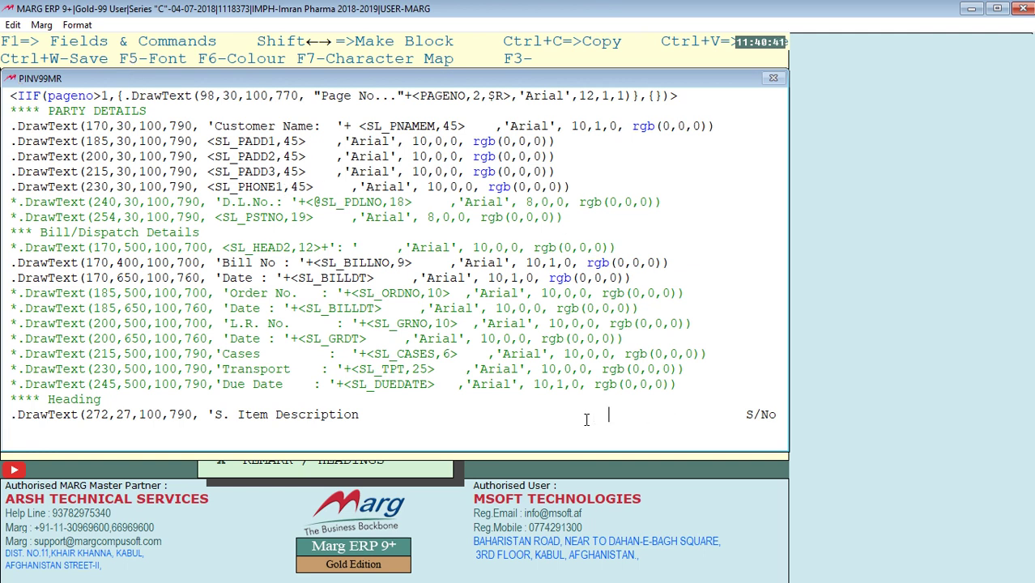
# Examine the column heading line of the MR header script from the item description through S/No, Qty., Rate and Disc%
pyautogui.press('Right')
pyautogui.press('Right')
pyautogui.press('Right')
pyautogui.press('Right')
pyautogui.press('Right')
pyautogui.press('Right')
pyautogui.press('Right')
pyautogui.press('Right')
pyautogui.press('Right')
pyautogui.press('Right')
pyautogui.press('Right')
pyautogui.press('Right')
pyautogui.press('Right')
pyautogui.press('Right')
pyautogui.press('Right')
pyautogui.press('Right')
pyautogui.press('Right')
pyautogui.press('Right')
pyautogui.press('Right')
pyautogui.press('Right')
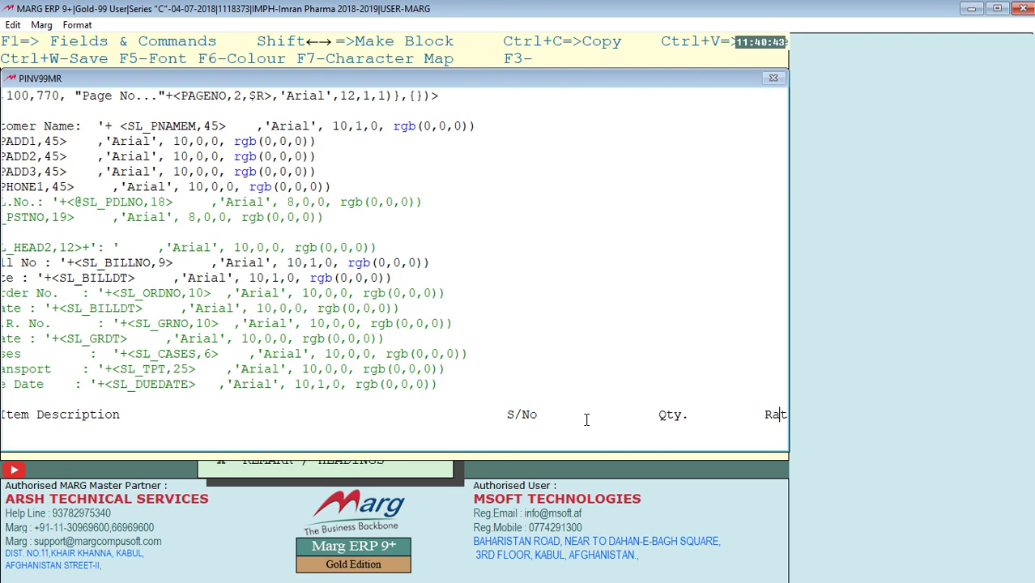
pyautogui.press('Right')
pyautogui.press('Right')
pyautogui.press('Right')
pyautogui.press('Right')
pyautogui.press('Right')
pyautogui.press('Right')
pyautogui.press('Right')
pyautogui.press('Right')
pyautogui.press('Right')
pyautogui.press('Right')
pyautogui.press('Right')
pyautogui.press('Right')
pyautogui.press('Right')
pyautogui.press('Right')
pyautogui.press('Right')
pyautogui.press('Right')
pyautogui.press('Right')
pyautogui.press('Right')
pyautogui.press('Right')
pyautogui.press('Right')
pyautogui.press('Right')
pyautogui.press('Right')
pyautogui.press('Right')
pyautogui.press('Right')
pyautogui.press('Right')
pyautogui.press('Right')
pyautogui.press('Right')
pyautogui.press('Right')
pyautogui.press('Right')
pyautogui.press('Right')
pyautogui.press('Right')
pyautogui.press('Right')
pyautogui.press('Right')
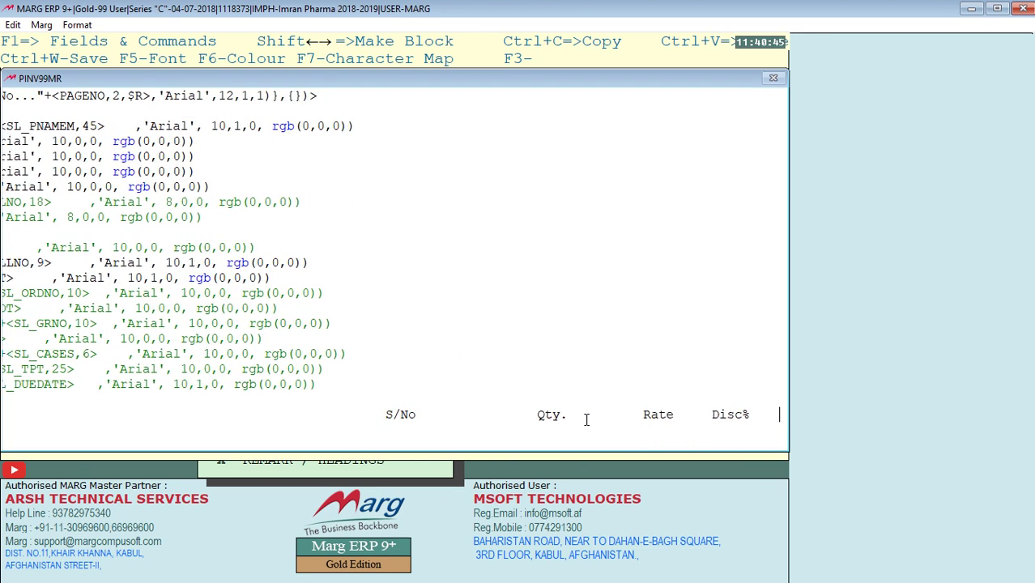
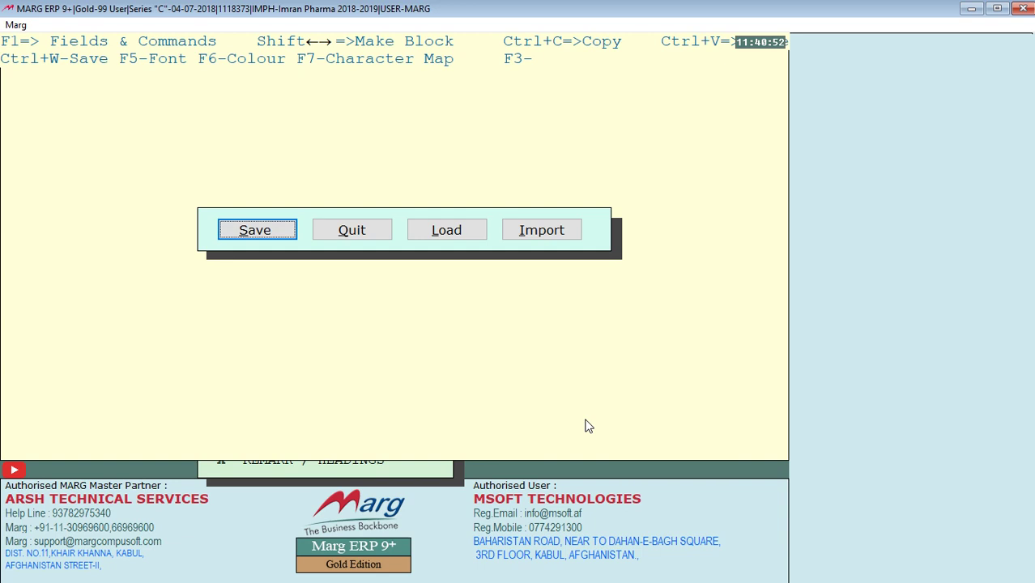
# Leave the header script without saving and open the ITEM section of the MR bill format
pyautogui.press('Escape')
pyautogui.press('Escape')
pyautogui.press('Escape')
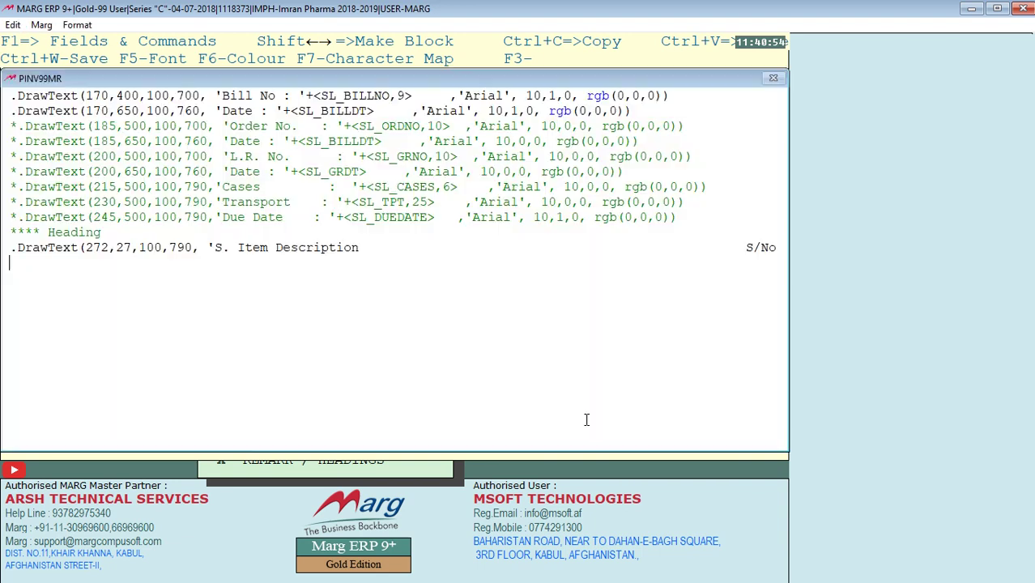
pyautogui.press('Escape')
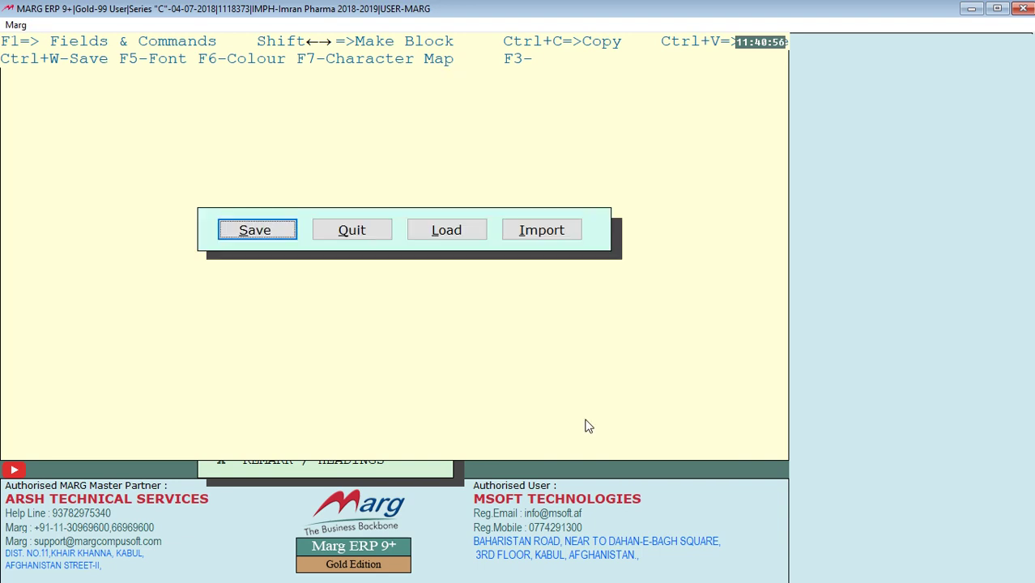
pyautogui.press('q')
pyautogui.press('Down')
pyautogui.press('Return')
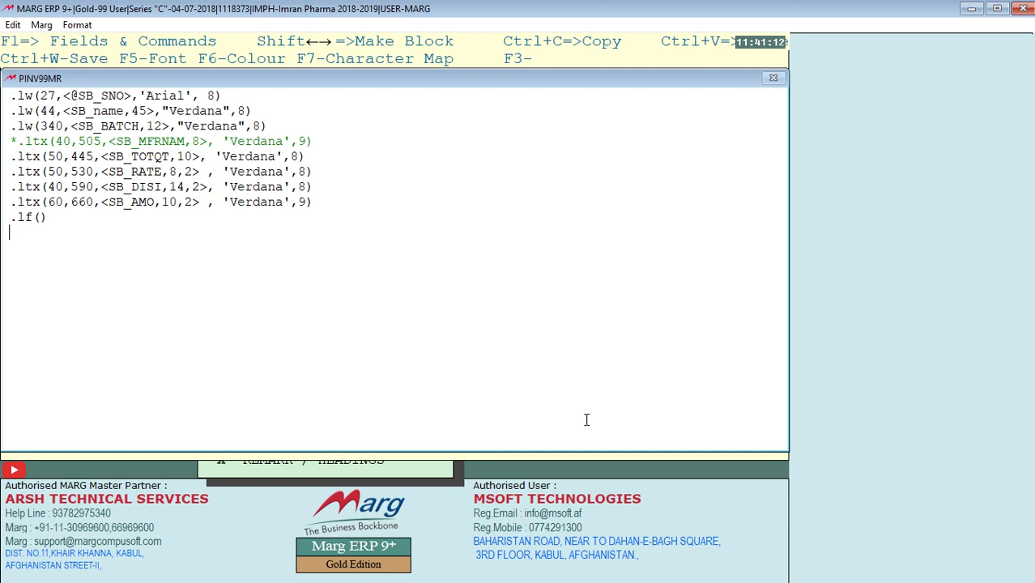
# Save and close the item script, then open the GRAND TOTAL section of the MR bill format
pyautogui.press('Escape')
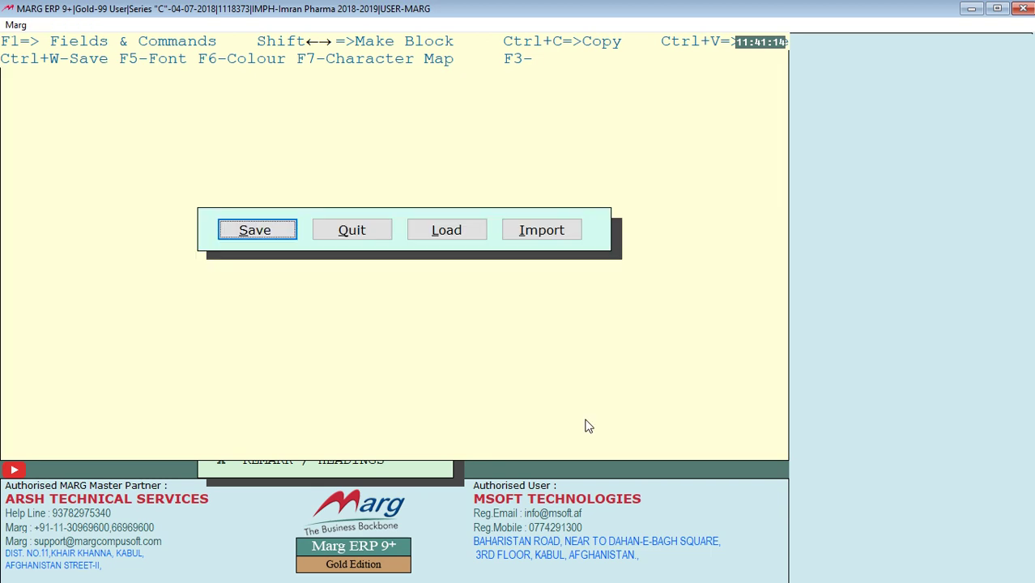
pyautogui.press('Return')
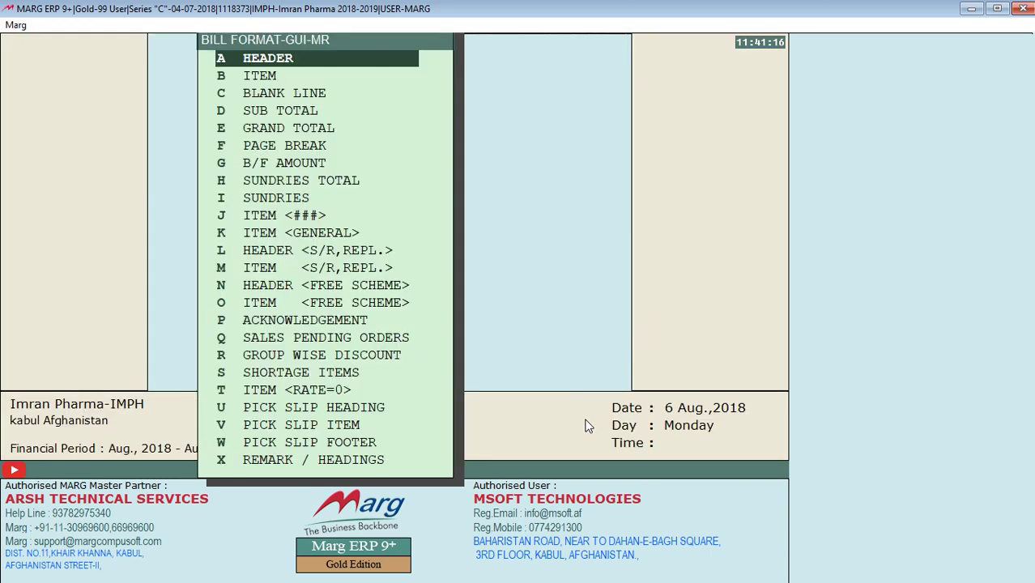
pyautogui.press('Down')
pyautogui.press('Down')
pyautogui.press('Down')
pyautogui.press('Down')
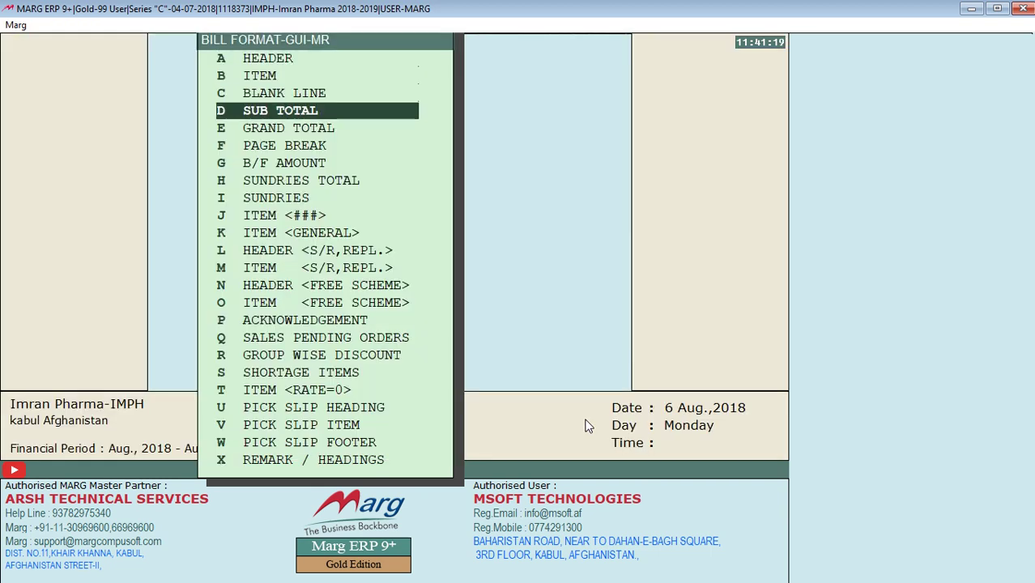
pyautogui.press('Return')
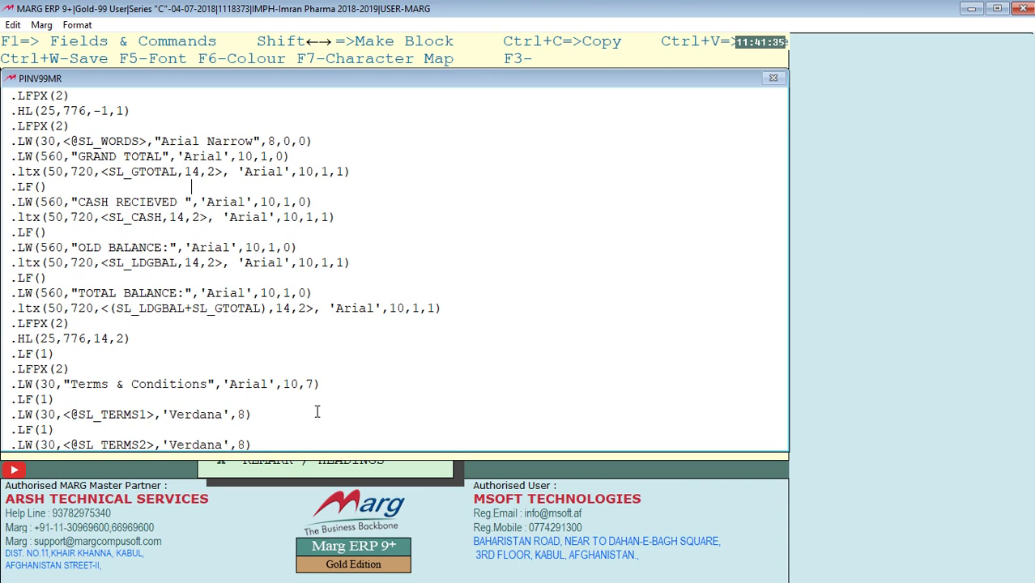
# Examine the grand total script from the cash received and balance lines down to the terms and conditions lines
pyautogui.press('Down')
pyautogui.press('Down')
pyautogui.press('Down')
pyautogui.press('Down')
pyautogui.press('Down')
pyautogui.press('Down')
pyautogui.press('Down')
pyautogui.press('Down')
pyautogui.press('Down')
pyautogui.press('Down')
pyautogui.press('Down')
pyautogui.press('Down')
pyautogui.press('Down')
pyautogui.press('Down')
pyautogui.press('Down')
pyautogui.press('Down')
pyautogui.press('Down')
pyautogui.press('Down')
pyautogui.press('Down')
pyautogui.press('Down')
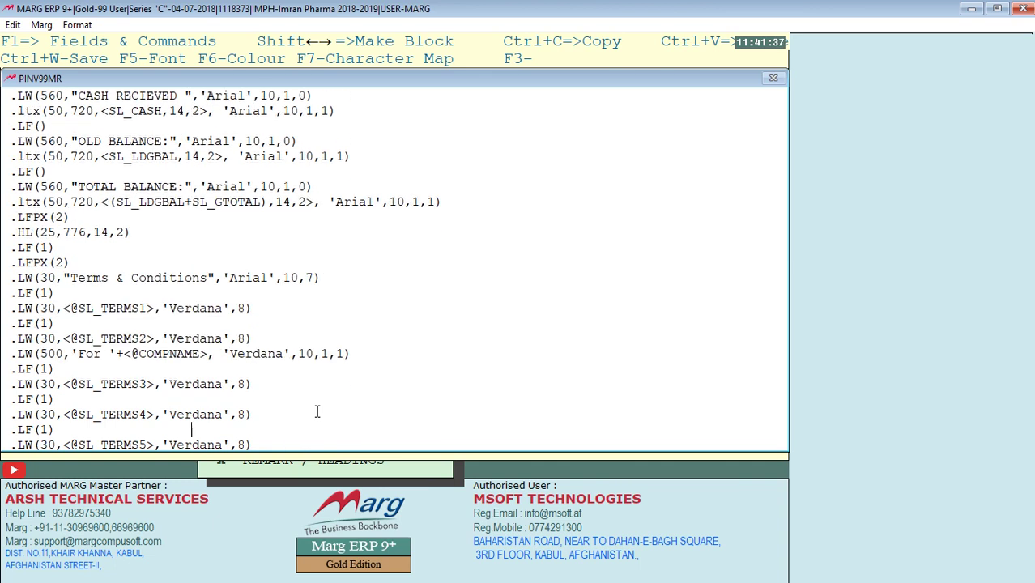
# Save and close the grand total script, then open the SUNDRIES TOTAL section of the MR bill format
pyautogui.press('Escape')
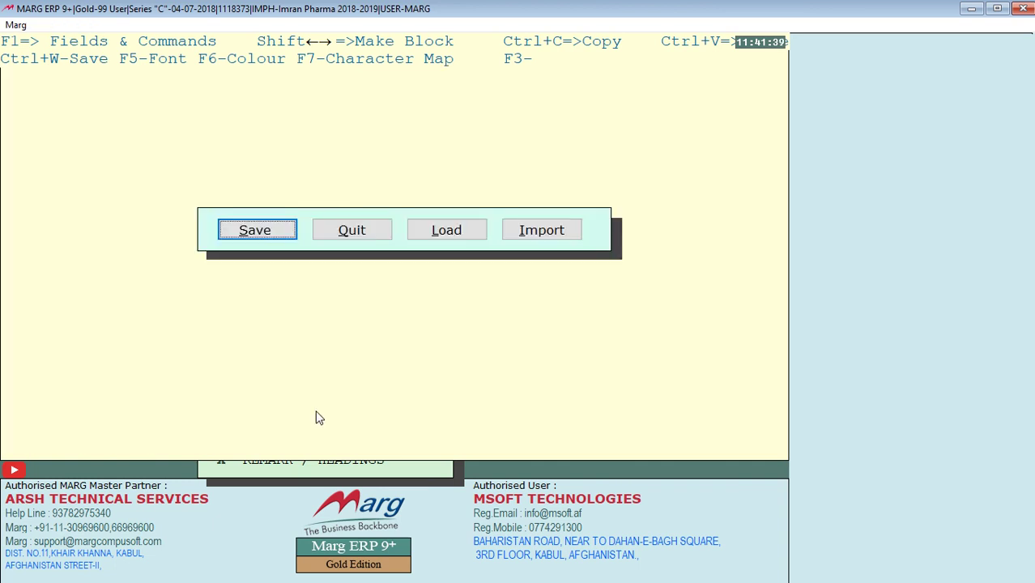
pyautogui.press('Return')
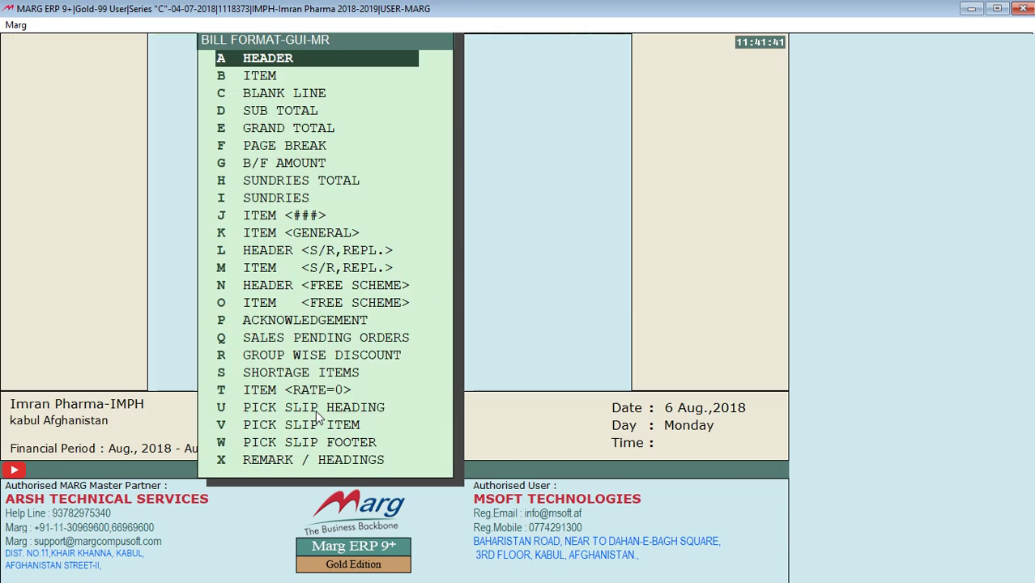
pyautogui.click(348, 180)
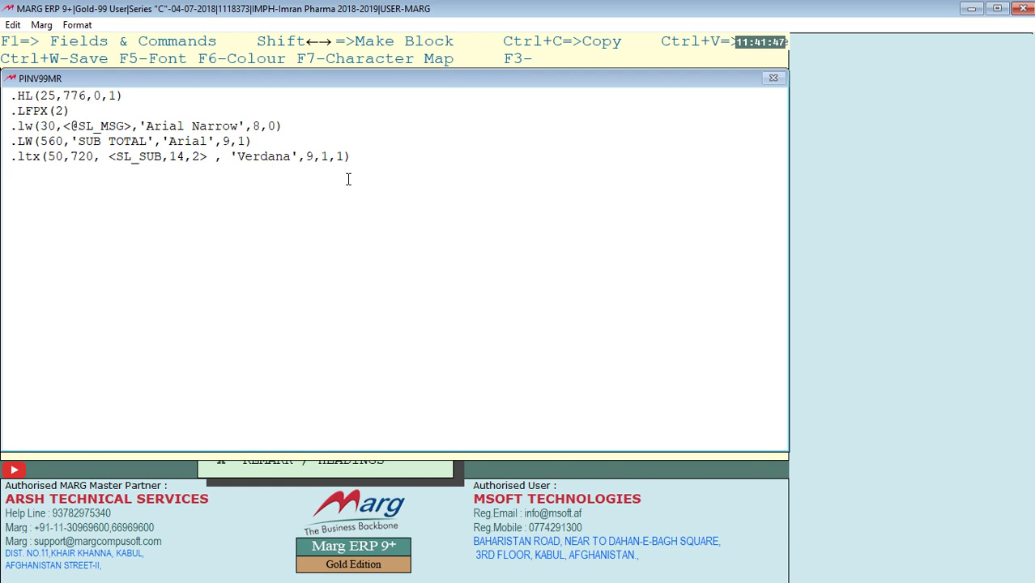
# Quit the sundries total script without saving and leave the bill format menus for the main screen
pyautogui.press('Escape')
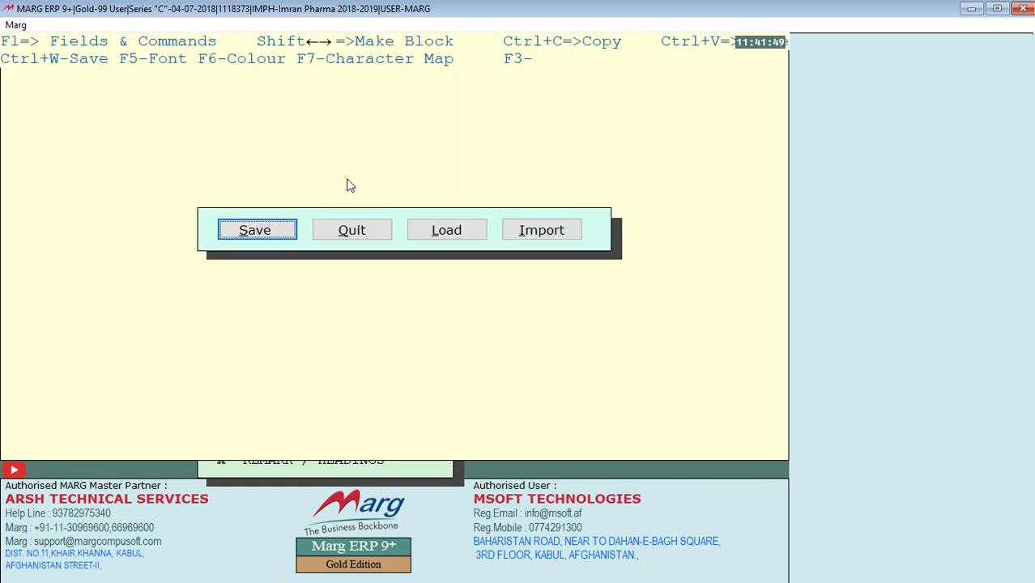
pyautogui.press('Right')
pyautogui.press('Return')
pyautogui.press('Escape')
pyautogui.press('Escape')
pyautogui.press('Escape')
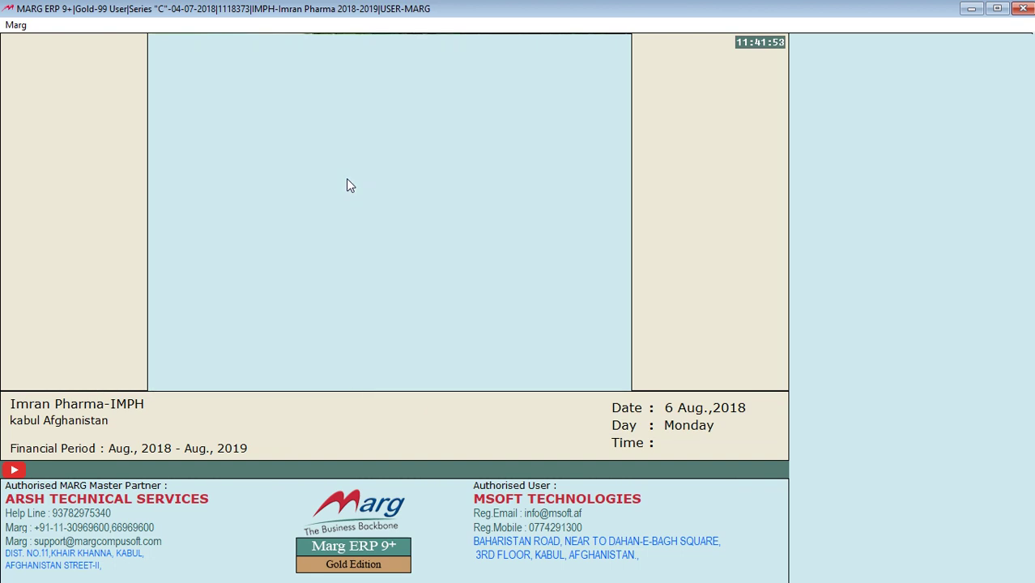
pyautogui.click(968, 10)
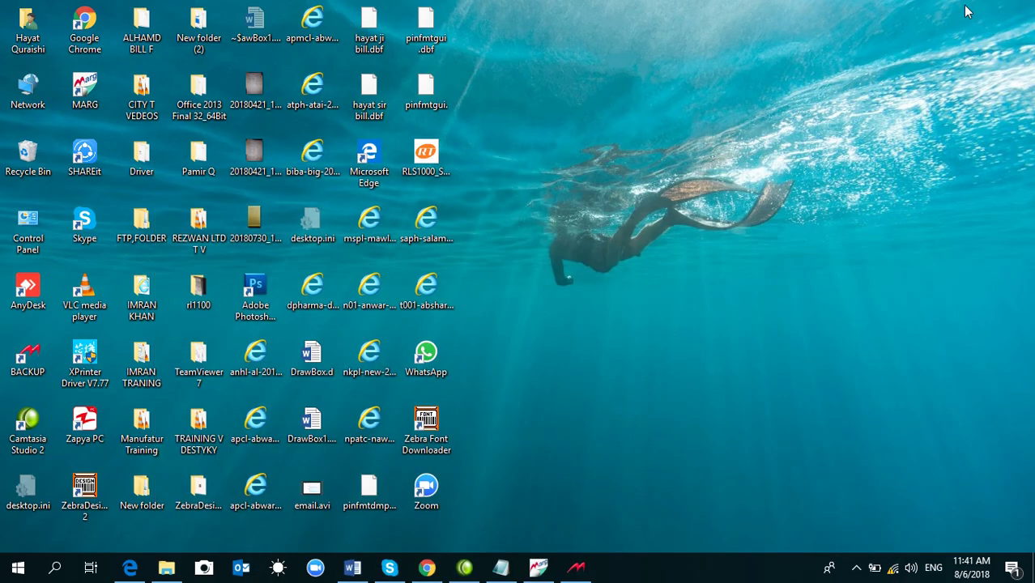
pyautogui.click(860, 569)
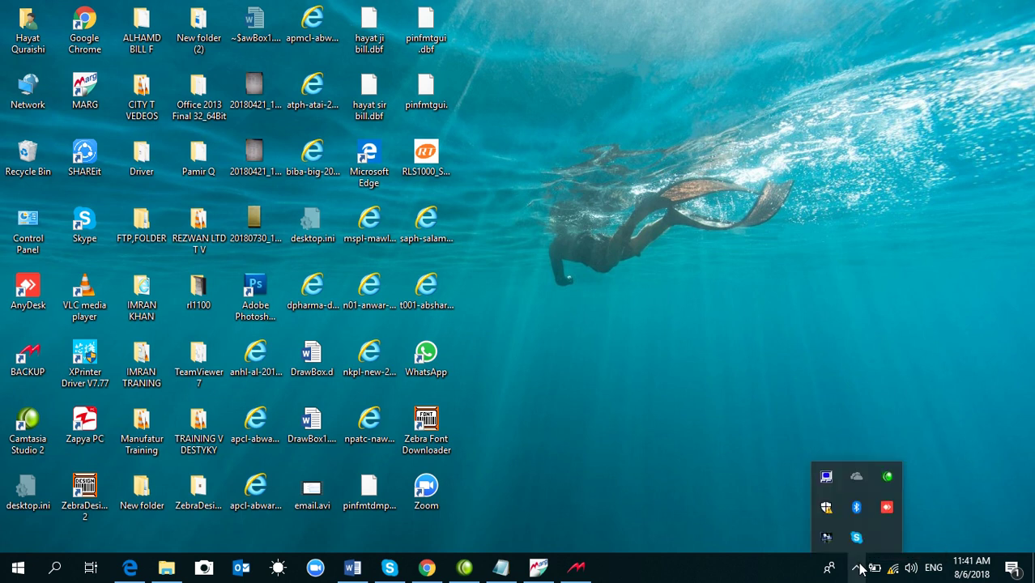
pyautogui.rightClick(888, 479)
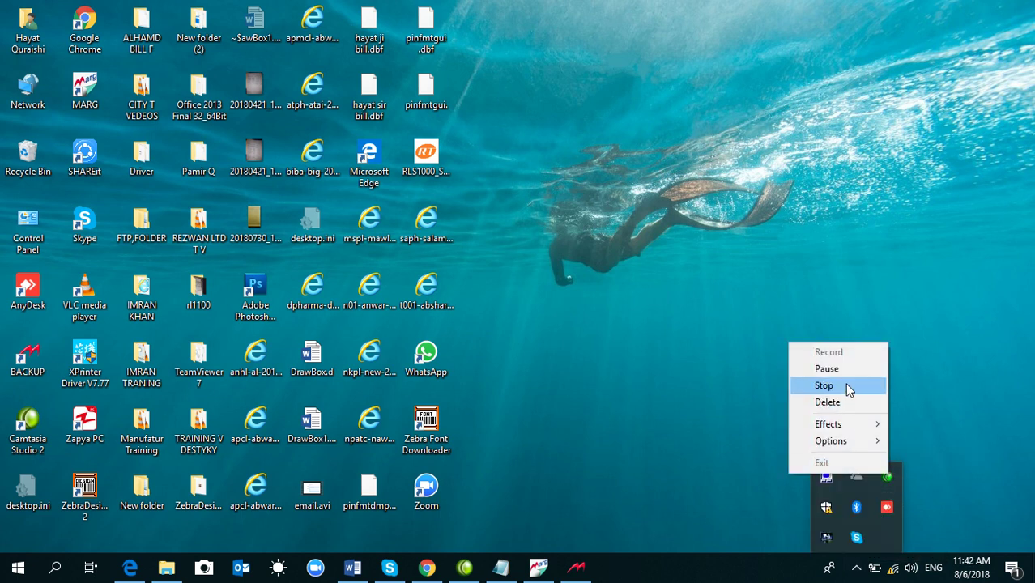